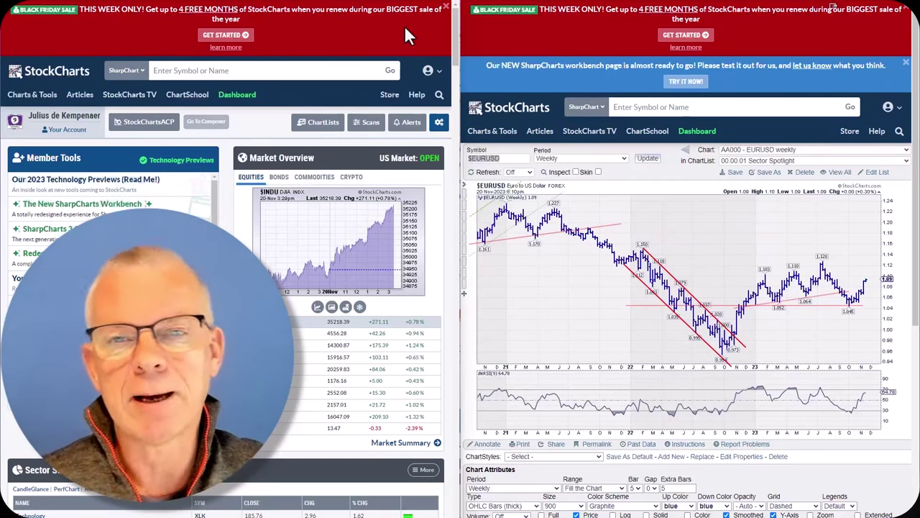
Dismiss the new-workbench announcement and the Black Friday sale banner above the weekly EURUSD chart
scroll(437, 29, "down", 1)
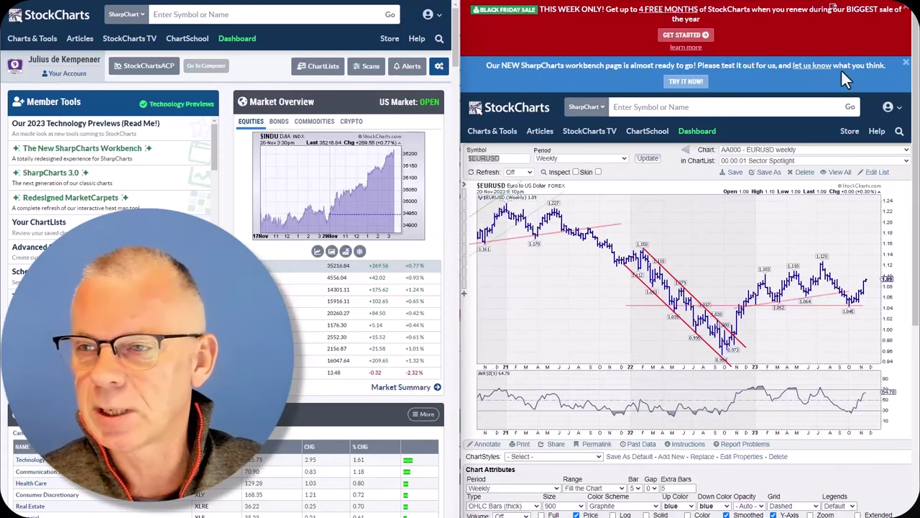
left_click(906, 65)
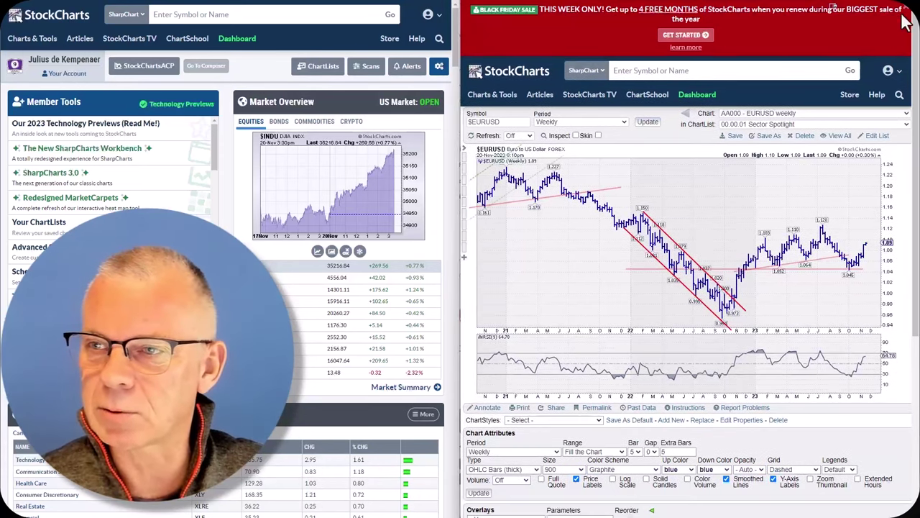
left_click(907, 10)
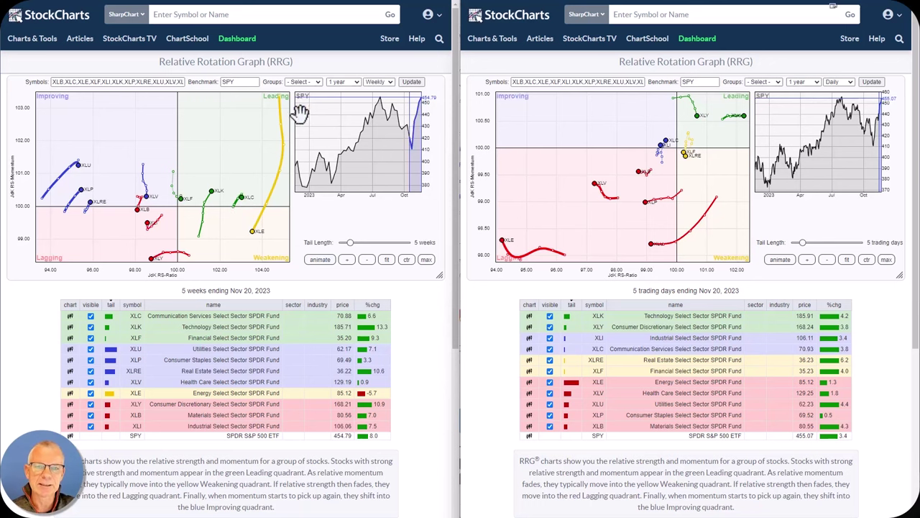
Load the Asset Allocation group in both Relative Rotation Graphs and set the second graph to the Daily period
left_click(317, 81)
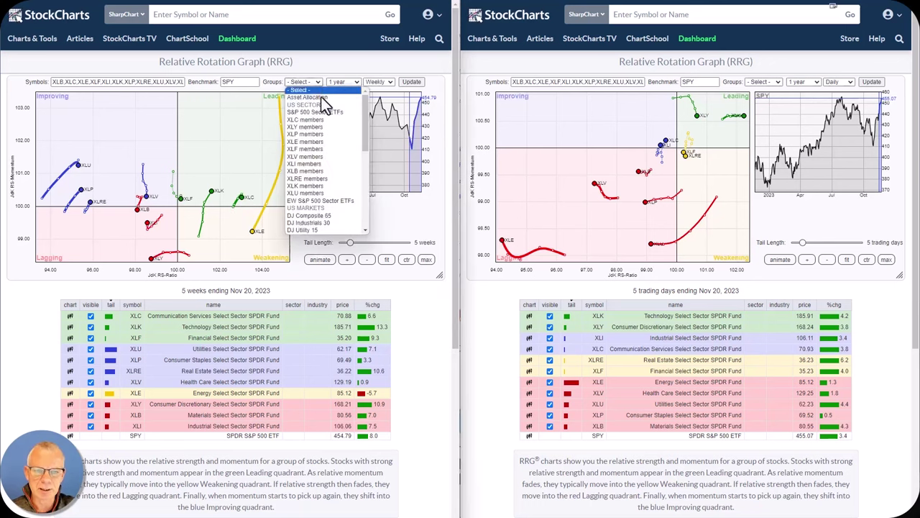
left_click(321, 96)
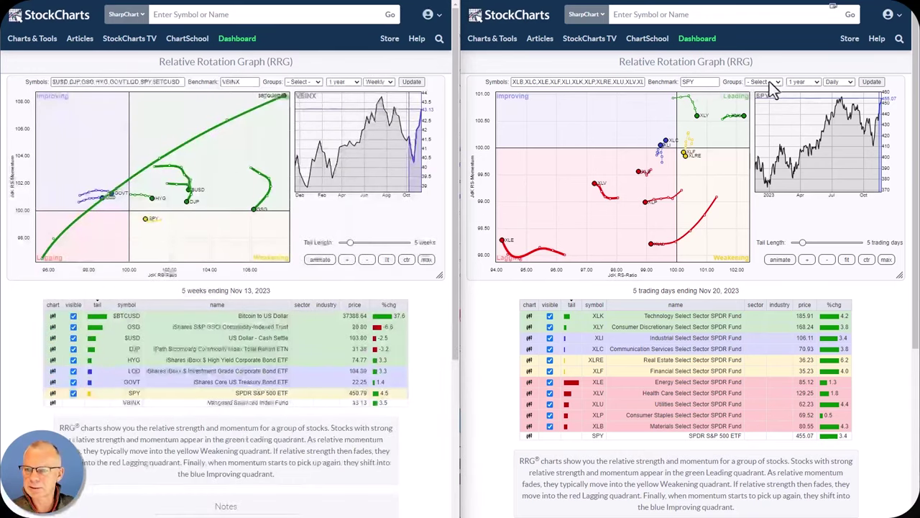
left_click(775, 84)
left_click(820, 102)
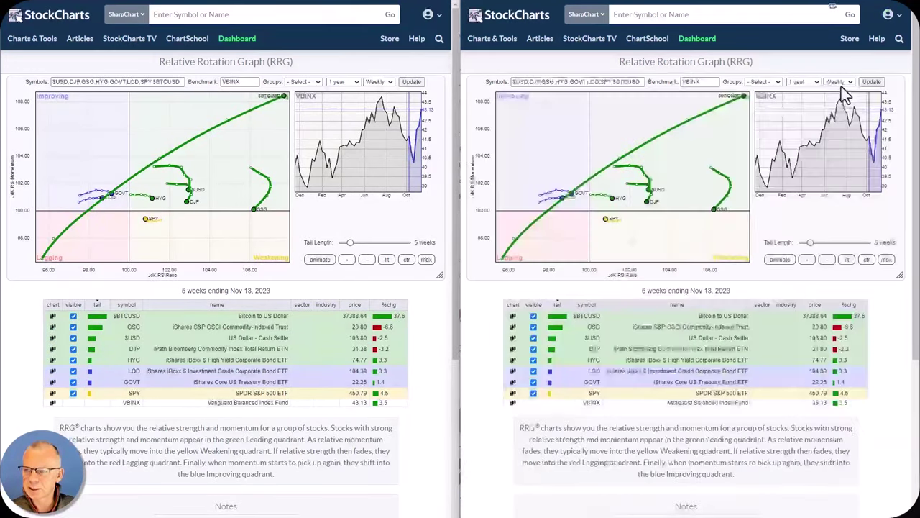
left_click(838, 82)
left_click(833, 105)
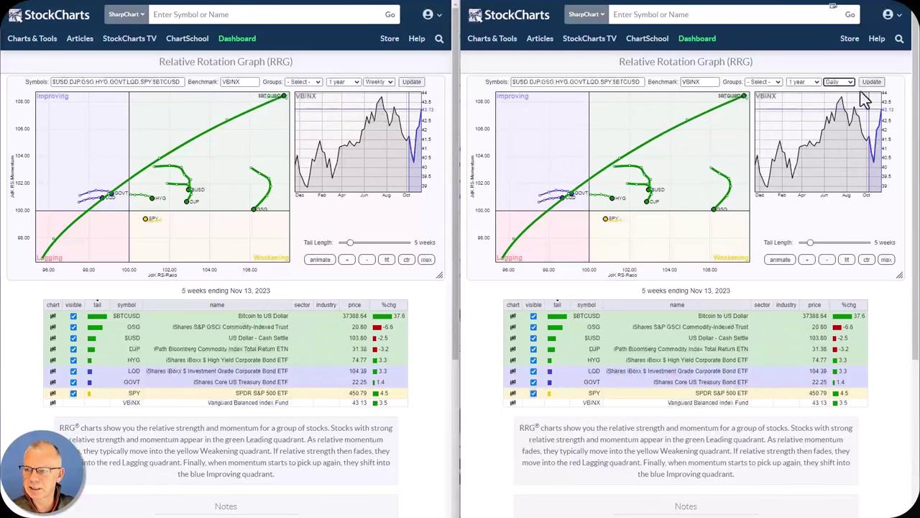
left_click(872, 82)
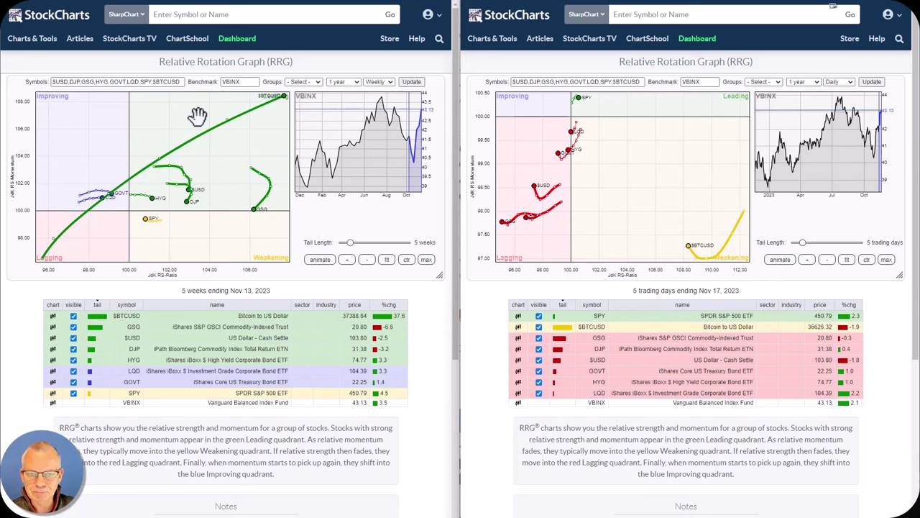
Hide $BTCUSD on the weekly graph, fit the remaining tails and zoom out one level
left_click(73, 316)
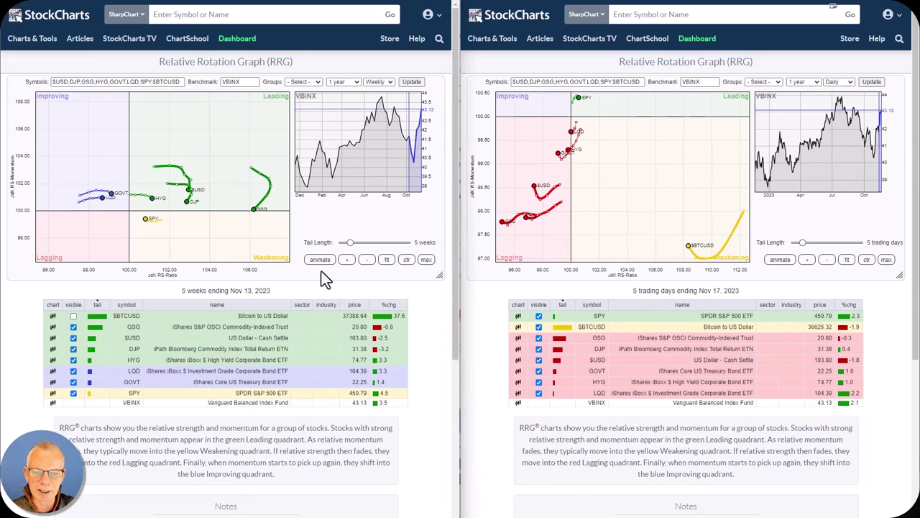
left_click(386, 260)
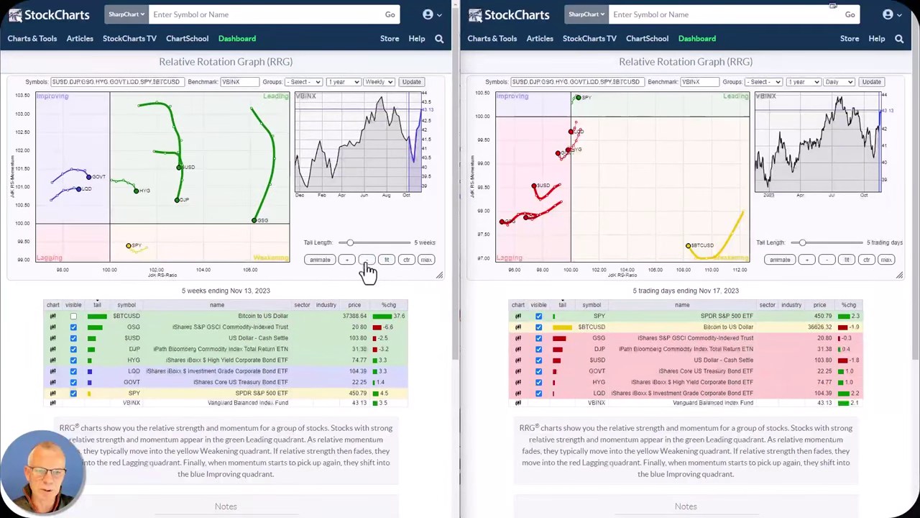
left_click(366, 260)
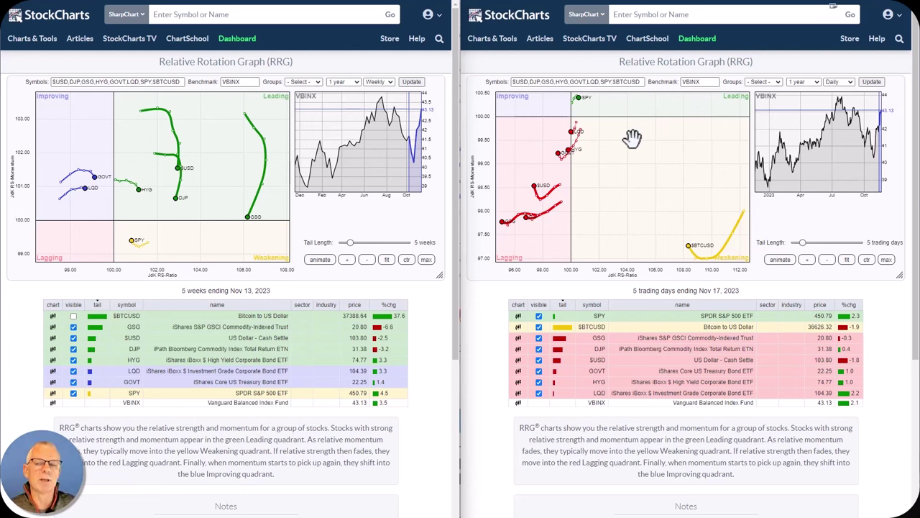
Hide $BTCUSD on the daily graph, fit the remaining tails and zoom out one level
left_click(538, 327)
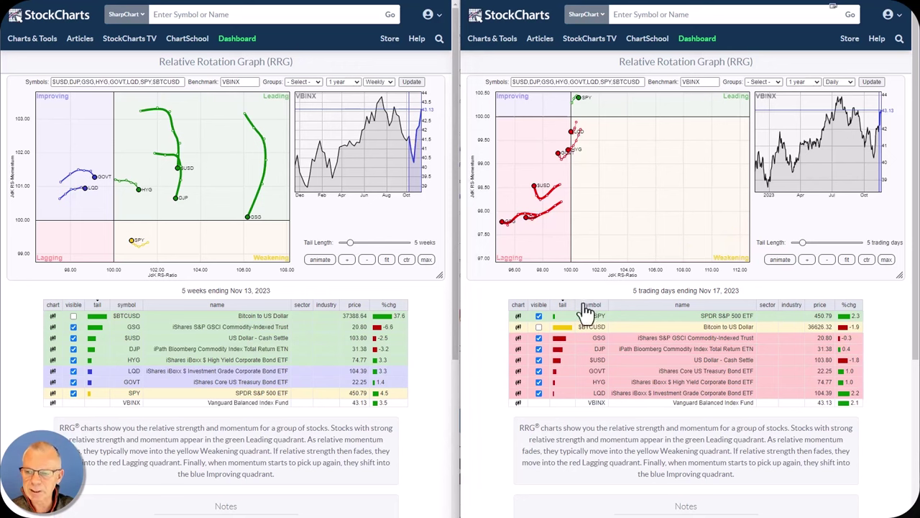
left_click(847, 260)
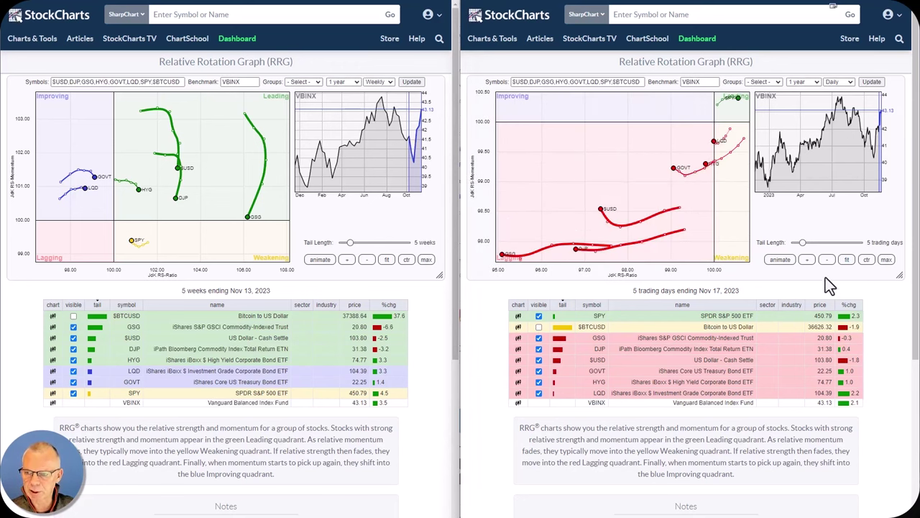
left_click(828, 261)
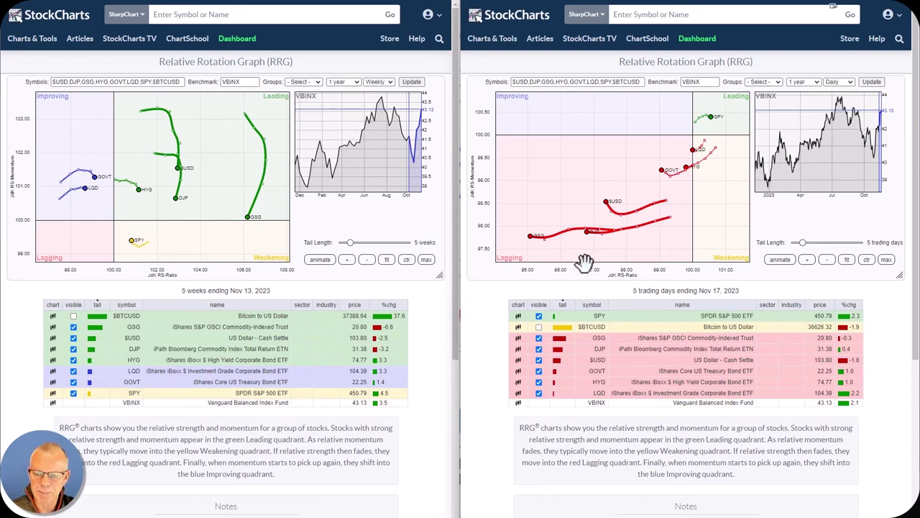
Single out the commodity tails on the daily graph, and hide GSG and DJP on the weekly graph with its view refitted
left_click(612, 336)
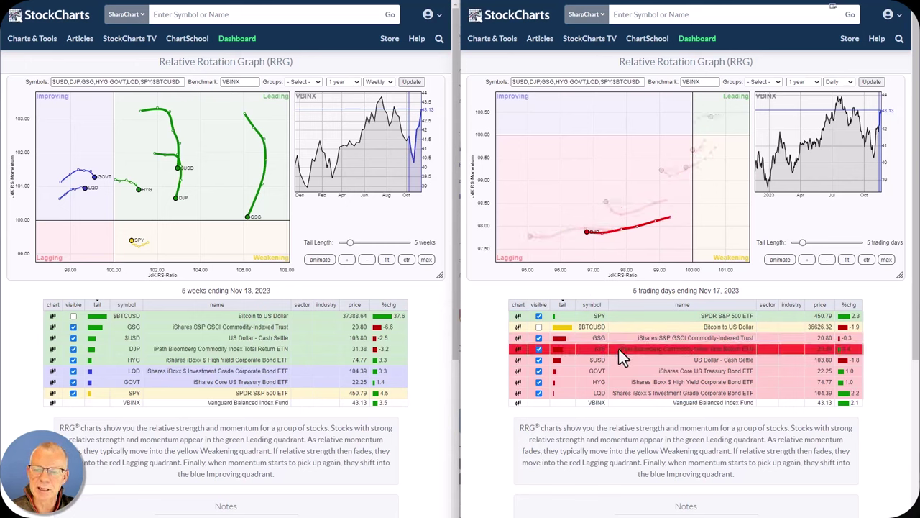
left_click(619, 339)
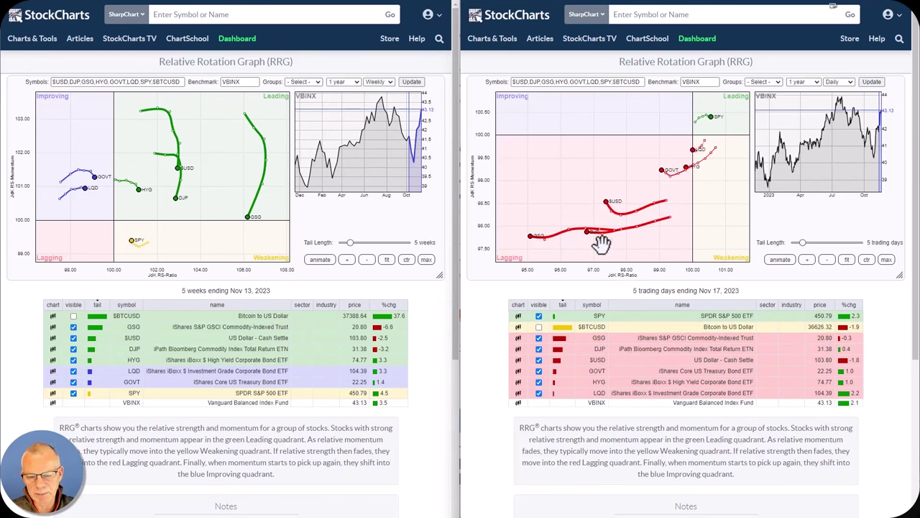
left_click(73, 327)
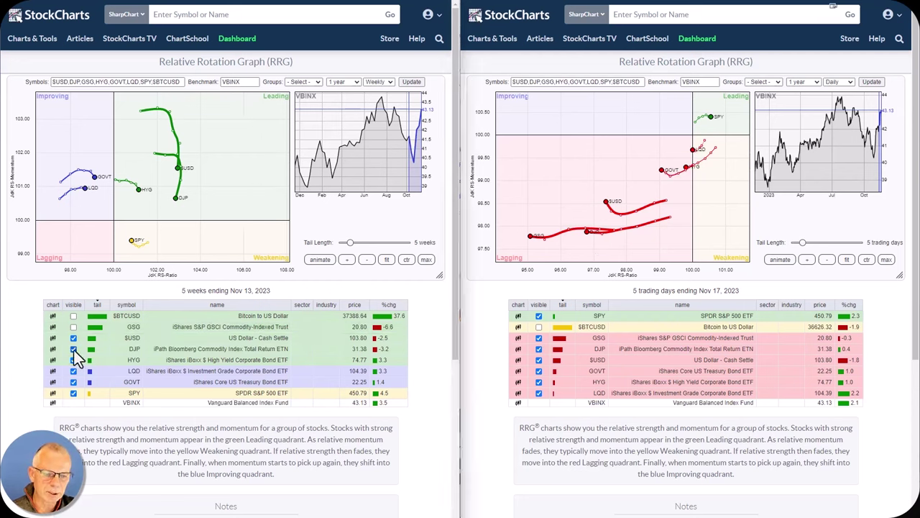
left_click(73, 349)
left_click(386, 260)
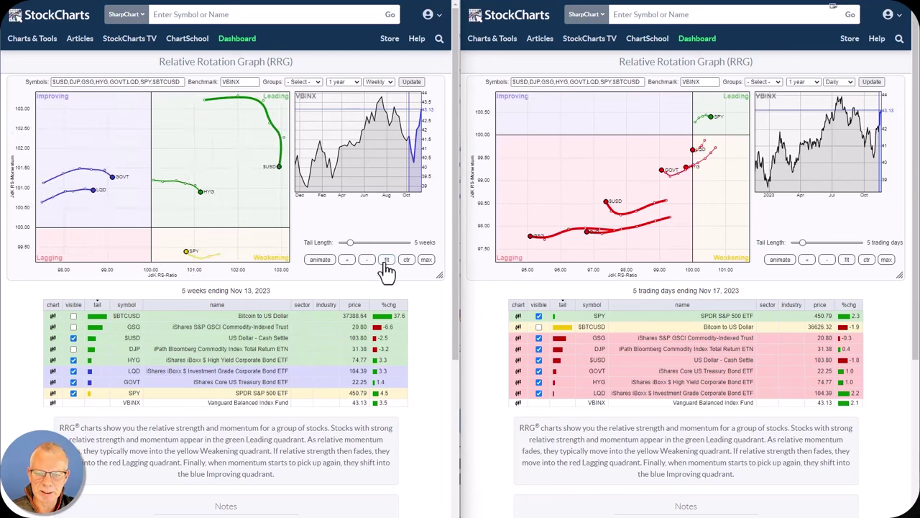
left_click(366, 262)
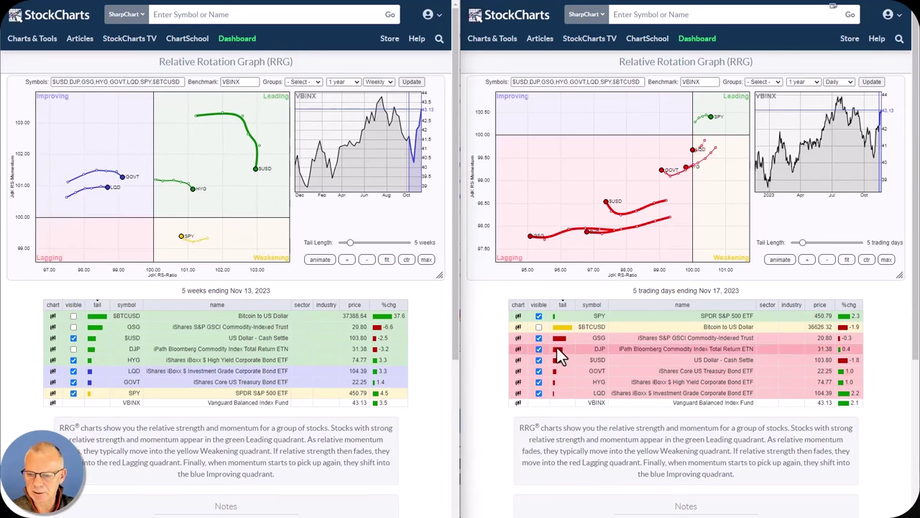
Hide GSG and DJP on the daily graph and refit the view slightly zoomed out
left_click(538, 338)
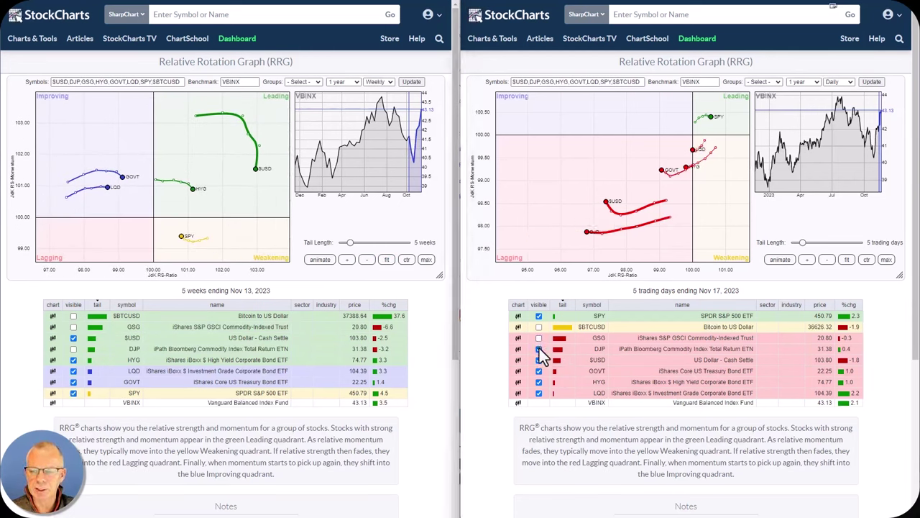
left_click(540, 349)
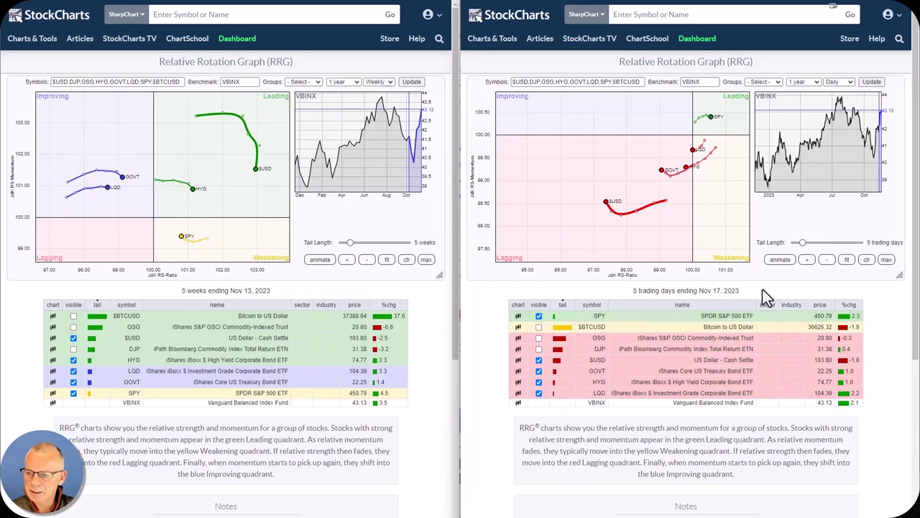
left_click(846, 260)
left_click(828, 262)
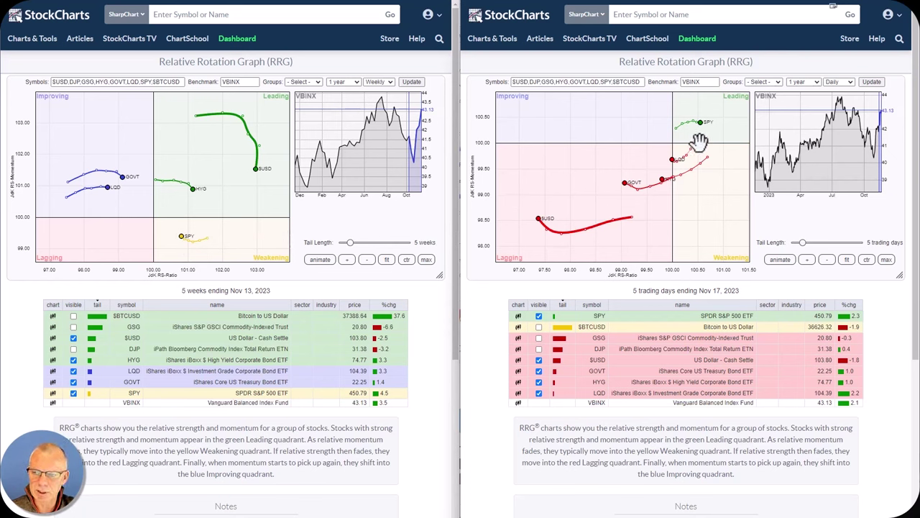
Step the daily graph back in time into early November 2023 and forward again to follow the tails' rotation
key("Left")
key("Left")
key("Left")
key("Left")
key("Left")
key("Left")
key("Left")
key("Left")
key("Left")
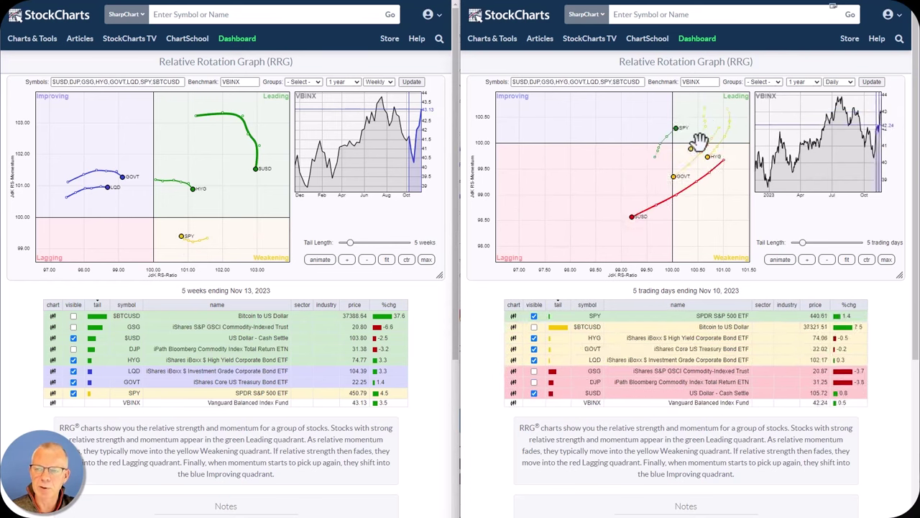
key("Right")
key("Right")
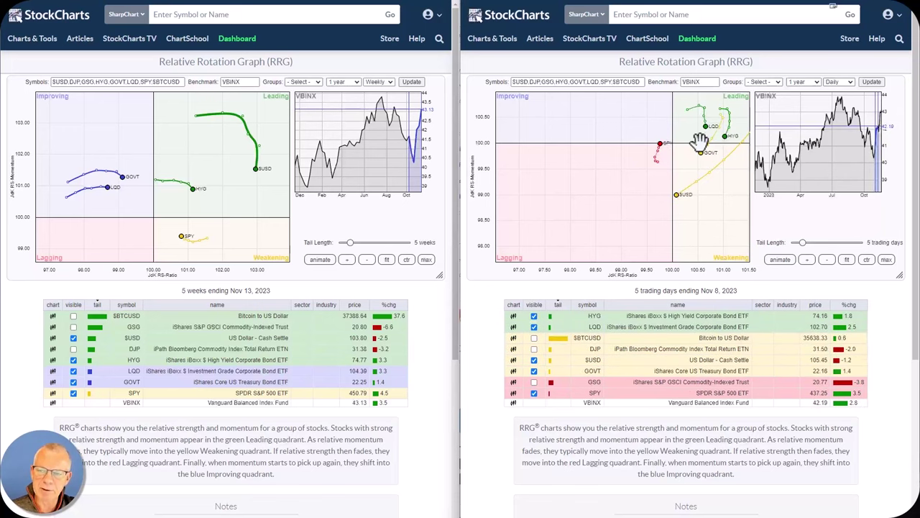
key("Right")
key("Right")
key("Right")
key("Right")
key("Right")
key("Right")
key("Right")
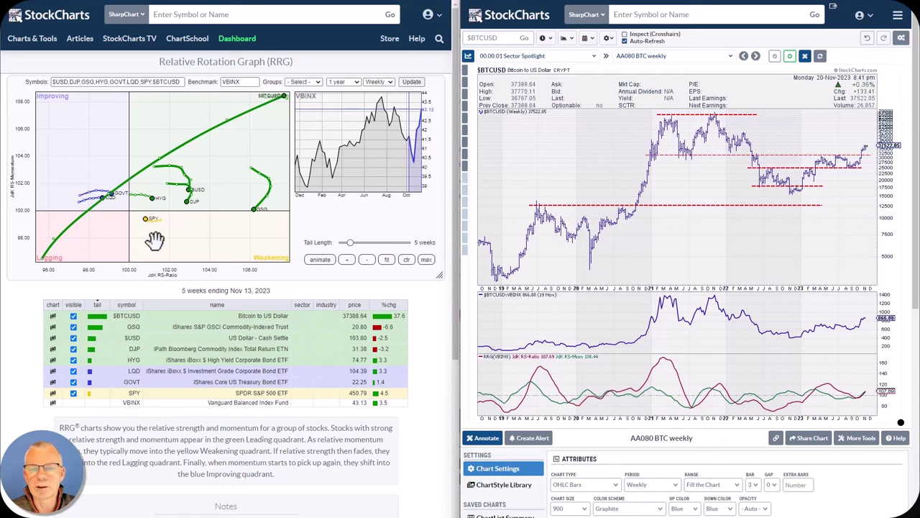
Highlight the $BTCUSD tail on the weekly graph and review the weekly Bitcoin chart's attributes, overlays and indicators
left_click(158, 317)
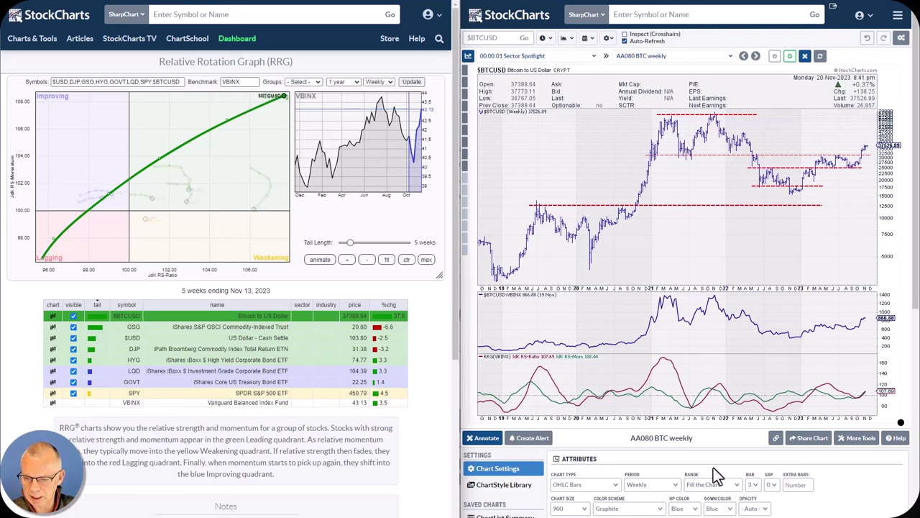
scroll(711, 468, "down", 3)
scroll(680, 436, "down", 2)
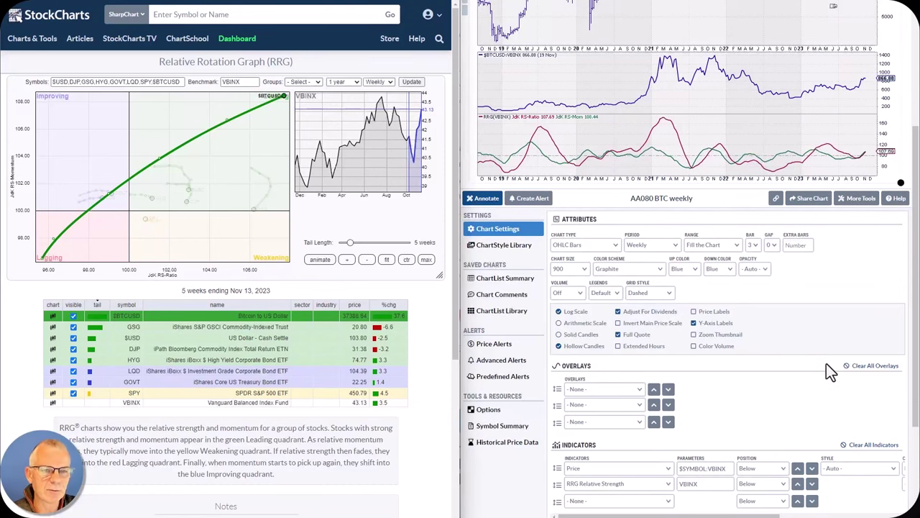
scroll(826, 363, "up", 5)
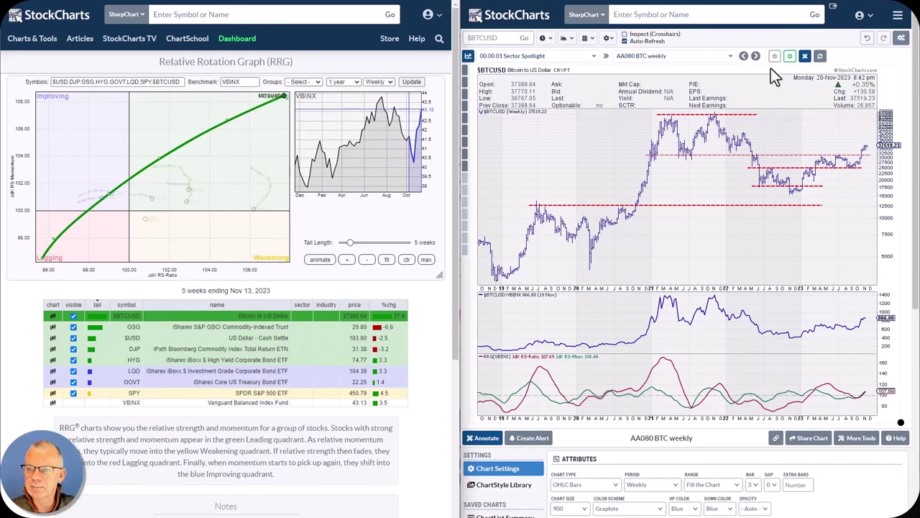
Open the saved chart AA081 BTC daily from the Sector Spotlight chart list
left_click(731, 57)
left_click(731, 58)
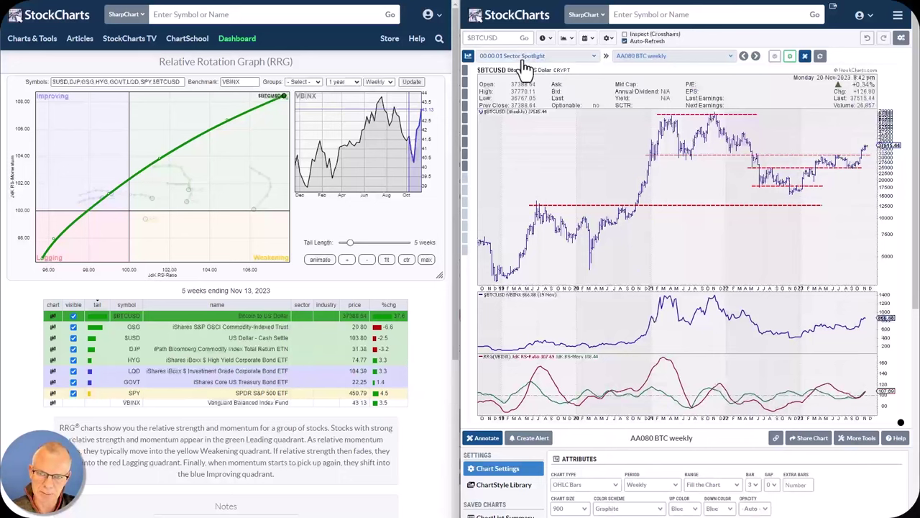
left_click(725, 62)
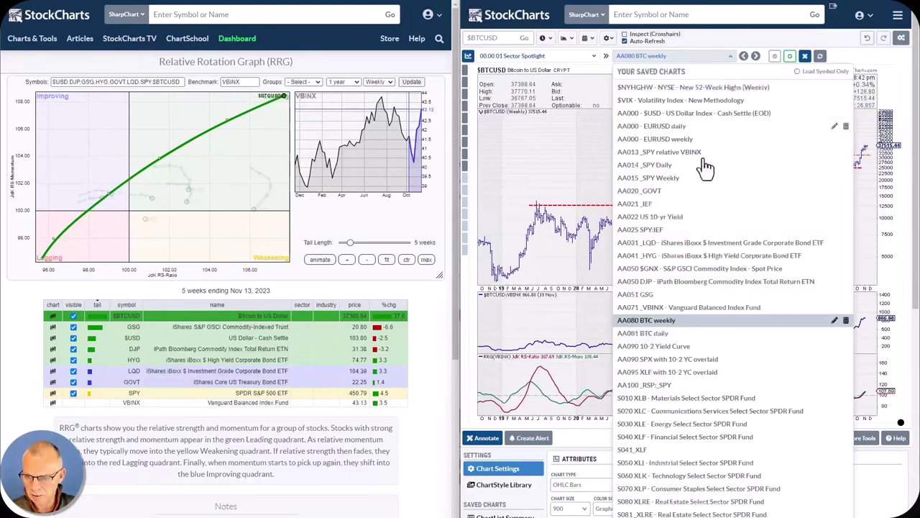
left_click(668, 334)
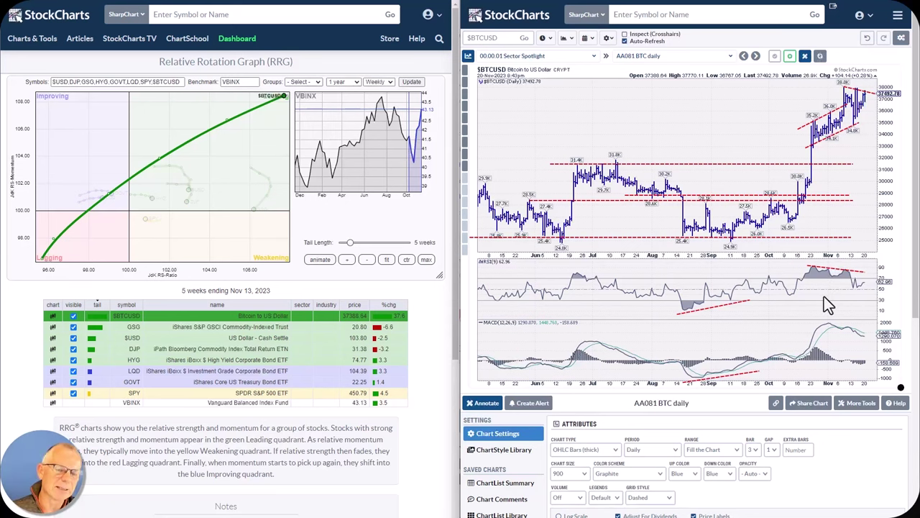
Hide $BTCUSD and highlight $USD on the weekly graph, and open the saved chart AA000 - $USD - US Dollar Index - Cash Settle (EOD)
left_click(73, 317)
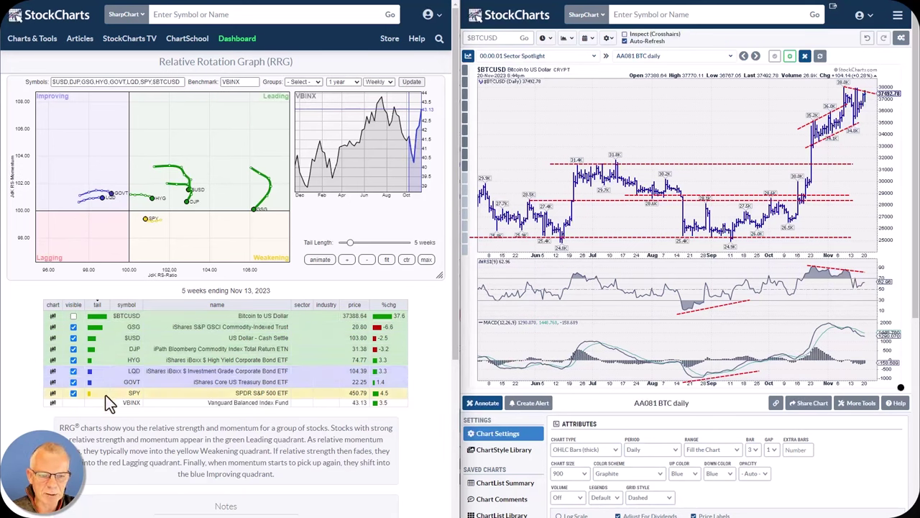
left_click(139, 338)
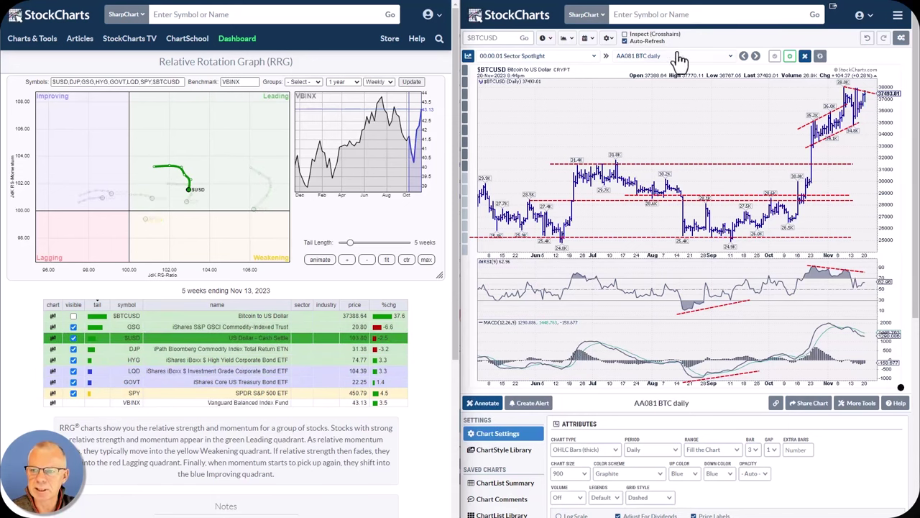
left_click(731, 58)
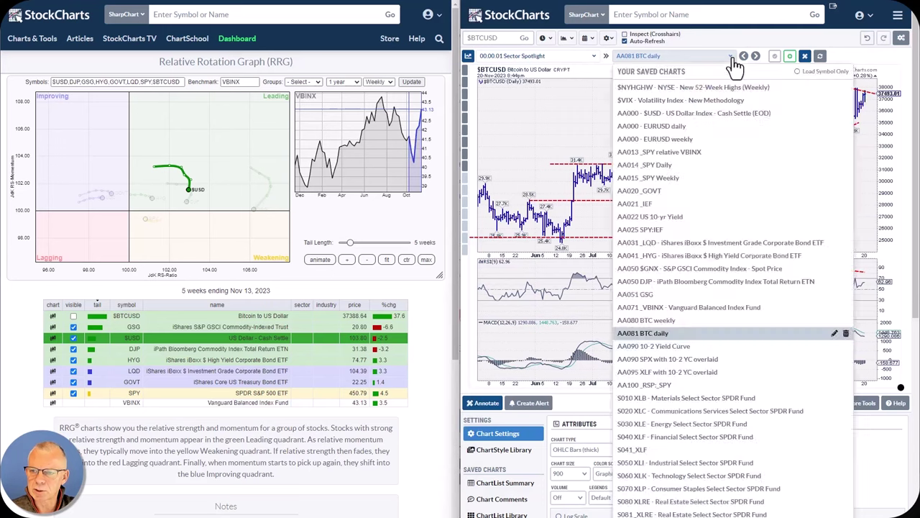
left_click(696, 114)
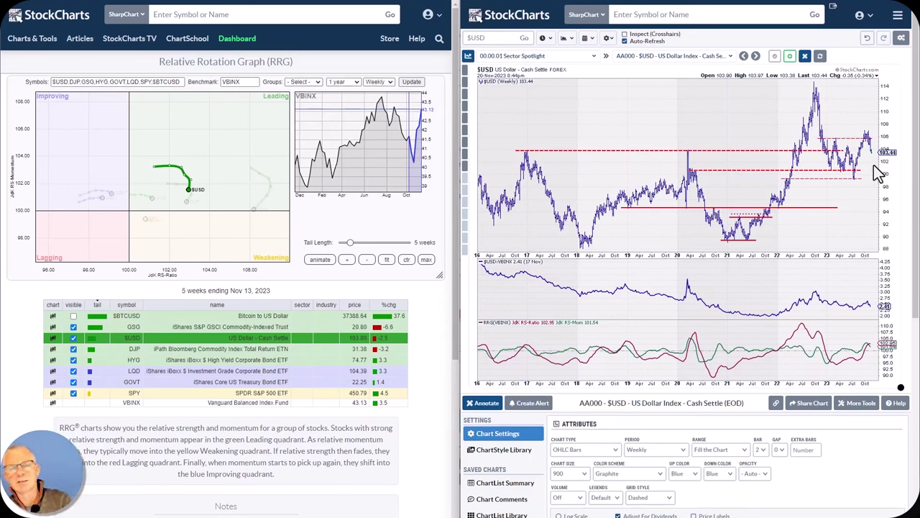
Open the saved EURUSD daily chart, turn on the inspection crosshairs, and move on to the EURUSD weekly chart
left_click(755, 57)
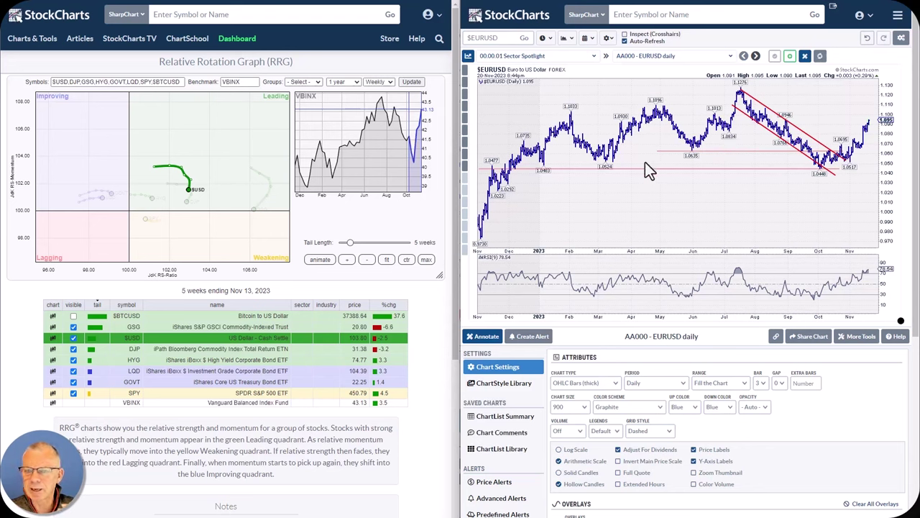
left_click(624, 34)
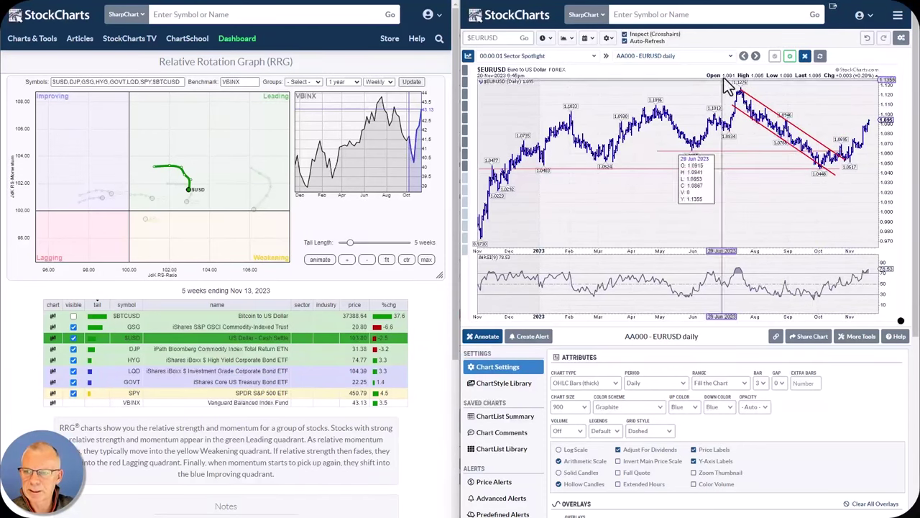
left_click(756, 58)
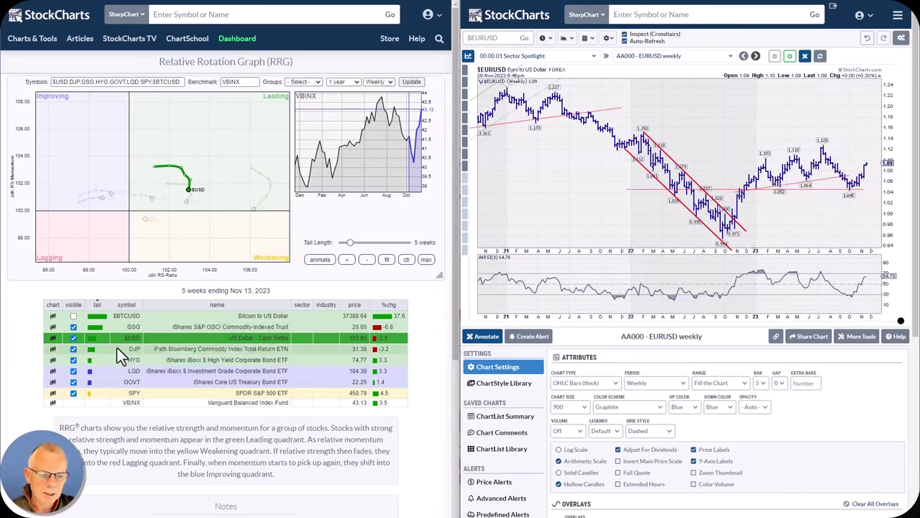
Hide $USD and highlight DJP on the weekly graph, and open the saved chart AA050 DJP - iPath Bloomberg Commodity Index Total Return ETN
left_click(74, 338)
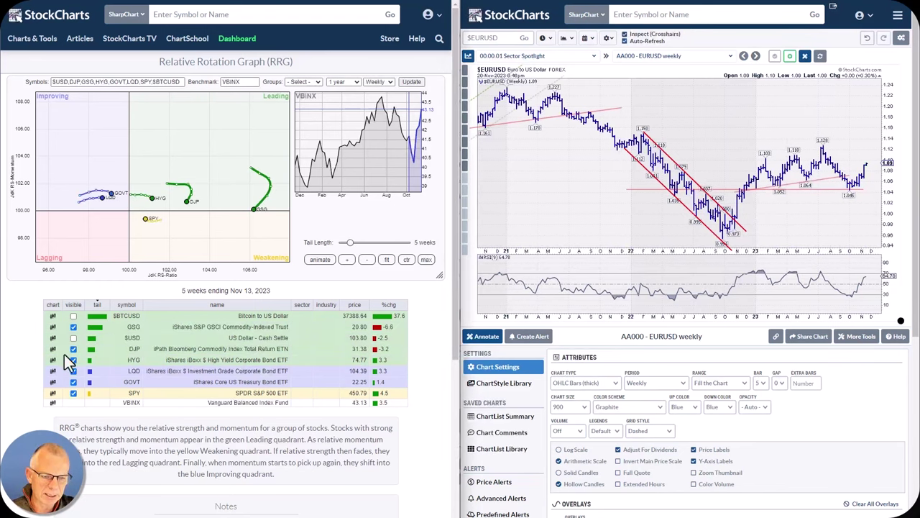
left_click(149, 348)
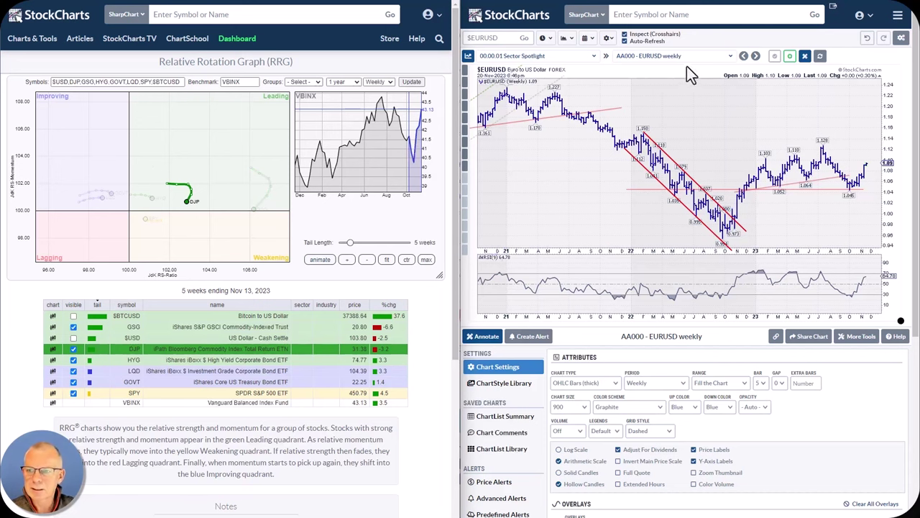
left_click(716, 56)
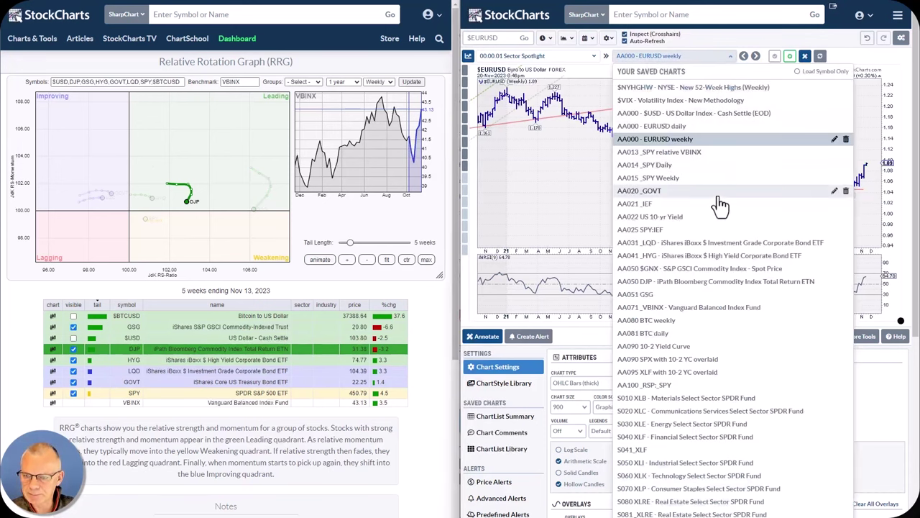
left_click(692, 282)
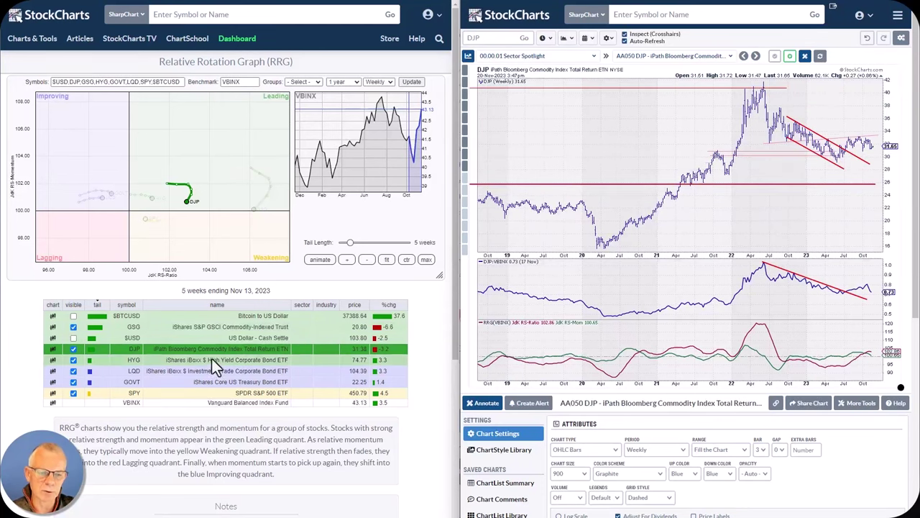
Highlight the GSG tail on the weekly graph and open the saved chart AA051 GSG
left_click(174, 327)
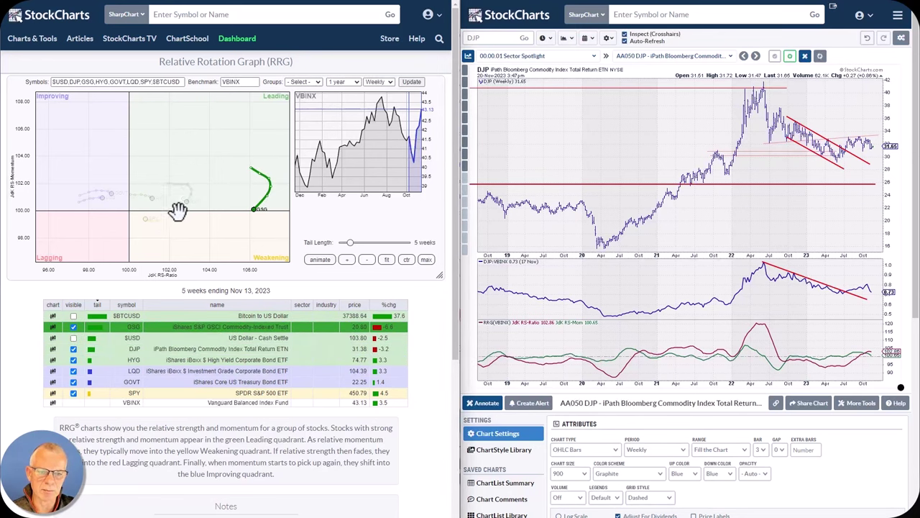
left_click(721, 65)
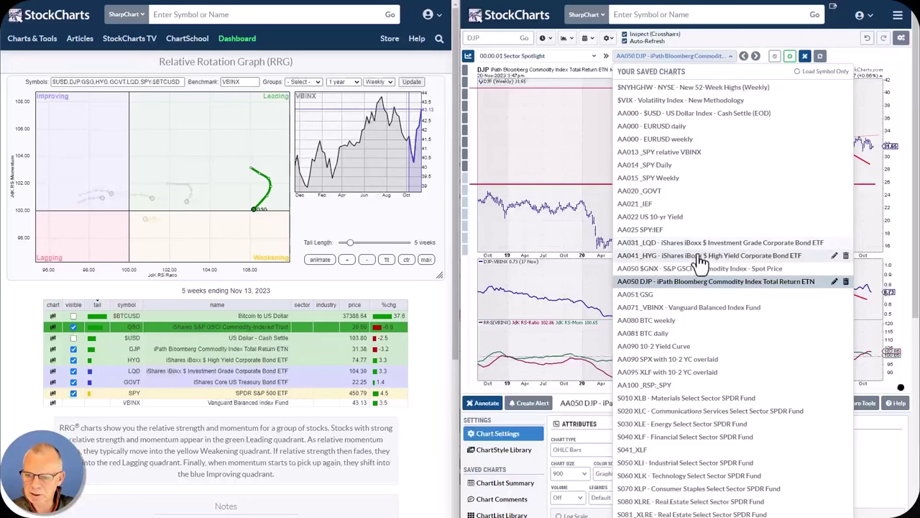
left_click(682, 295)
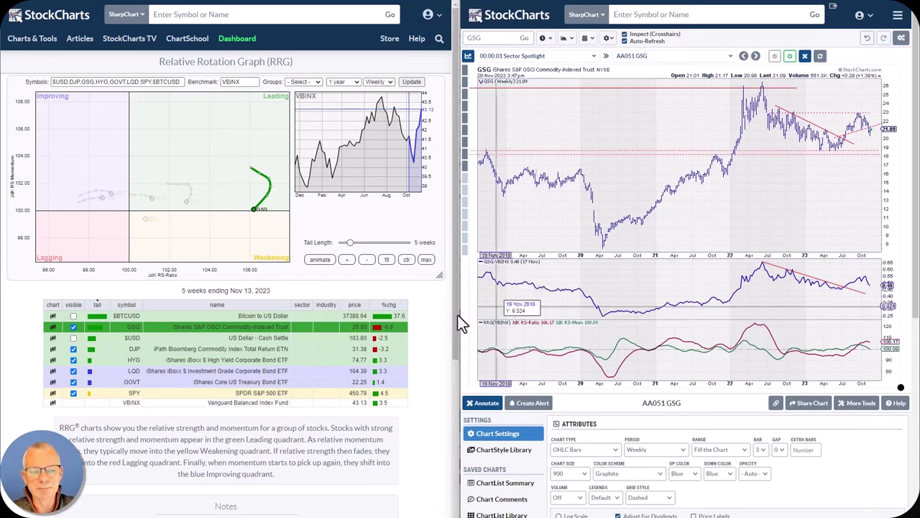
Fit the weekly graph to only the HYG, LQD, GOVT and SPY tails, and open the saved chart AA020 _GOVT
left_click(389, 284)
left_click(368, 258)
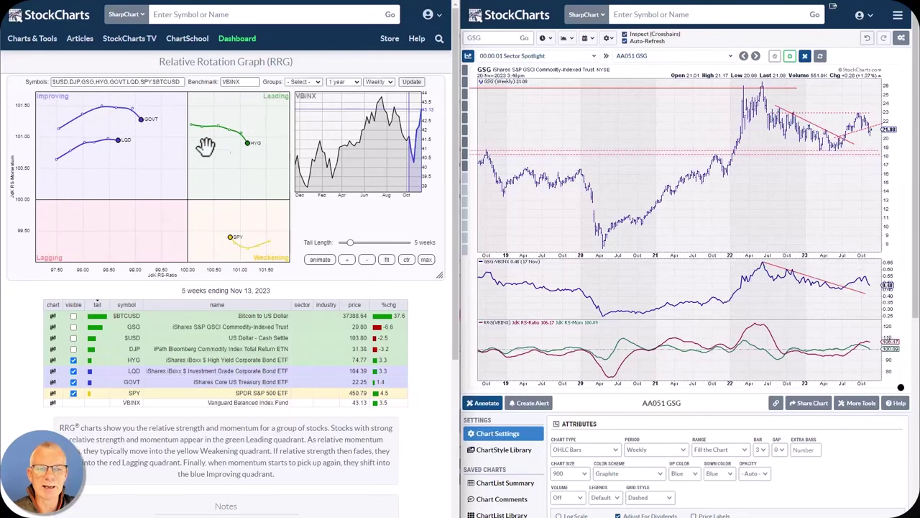
left_click(708, 58)
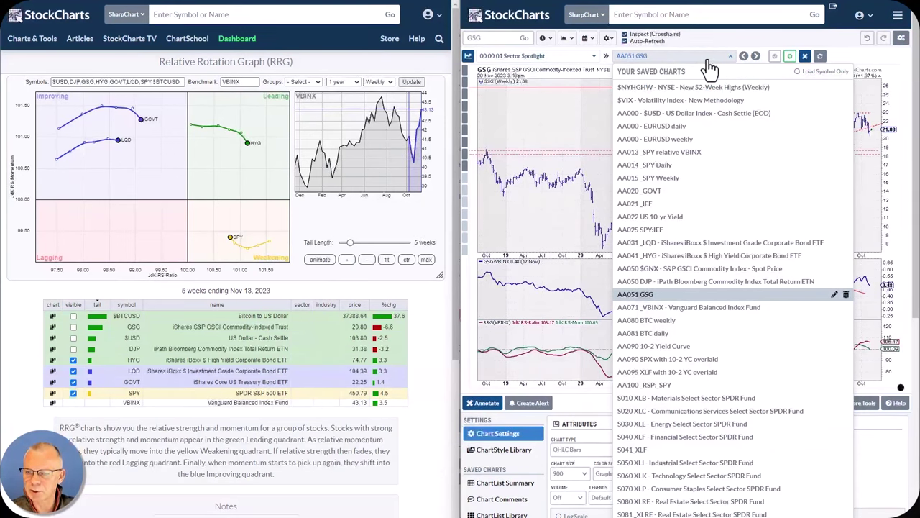
left_click(639, 191)
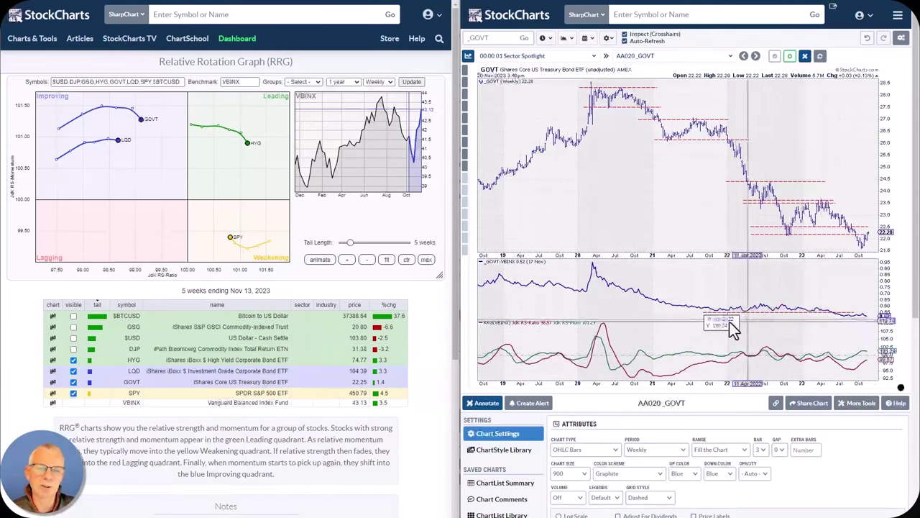
Open the saved chart AA013 _SPY relative VBINX, followed by AA015 _SPY Weekly
left_click(729, 58)
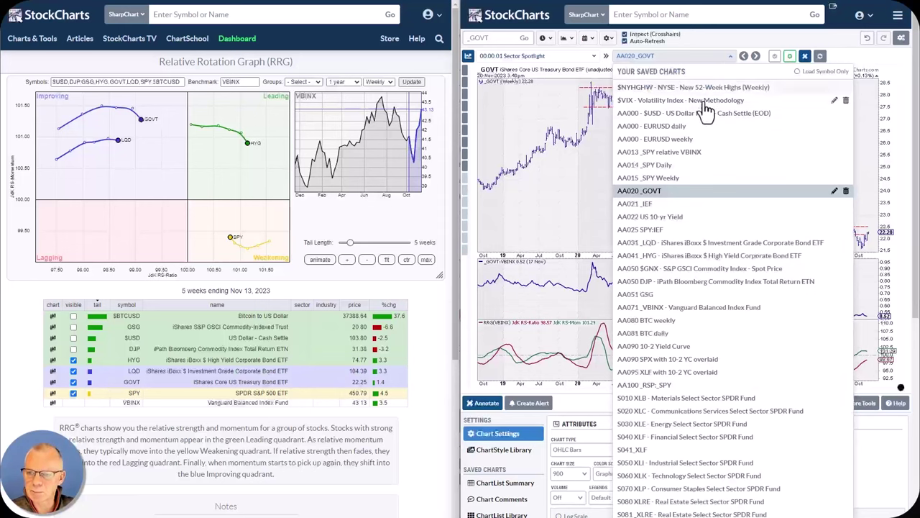
left_click(692, 154)
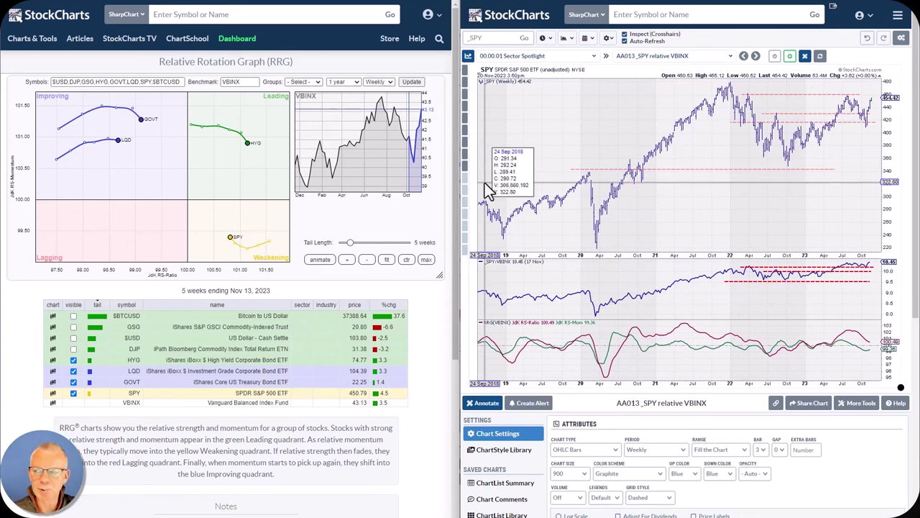
left_click(711, 59)
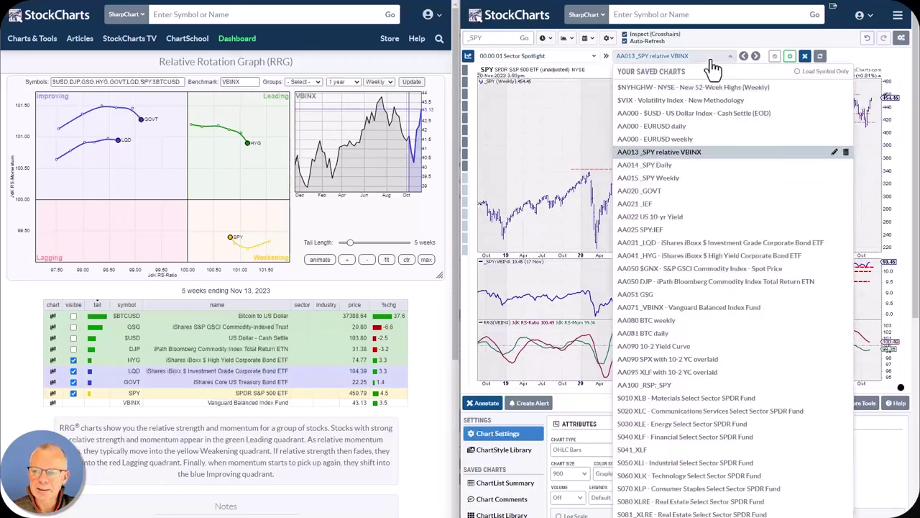
left_click(675, 178)
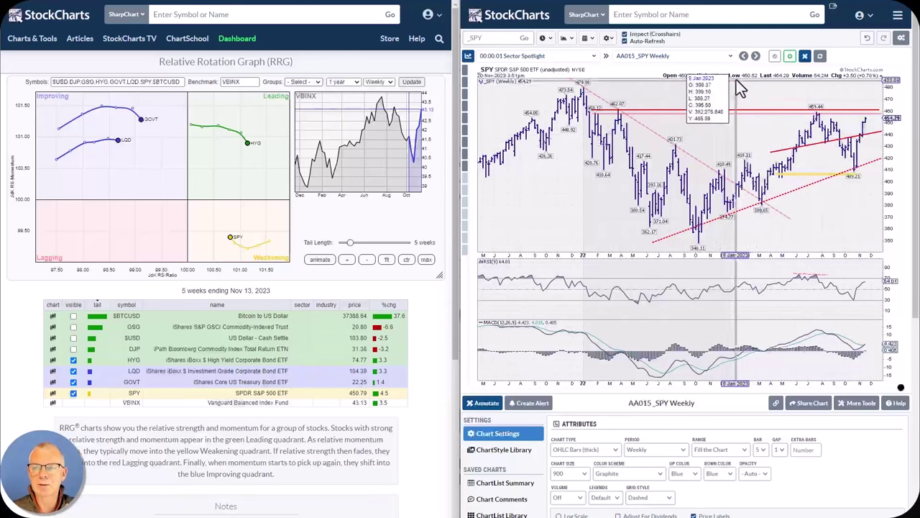
Open the saved chart AA014 _SPY Daily and inspect its October 2023 prices, followed by AA025 SPY:IEF
left_click(731, 57)
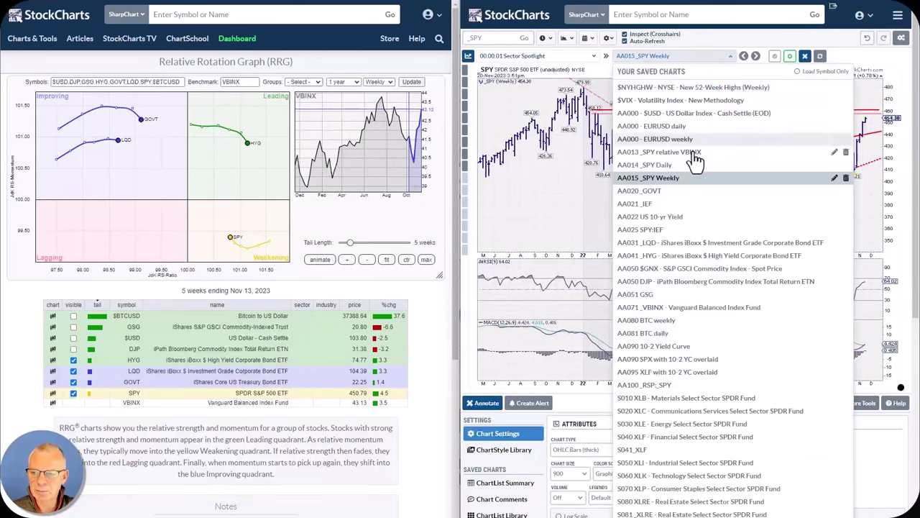
left_click(673, 166)
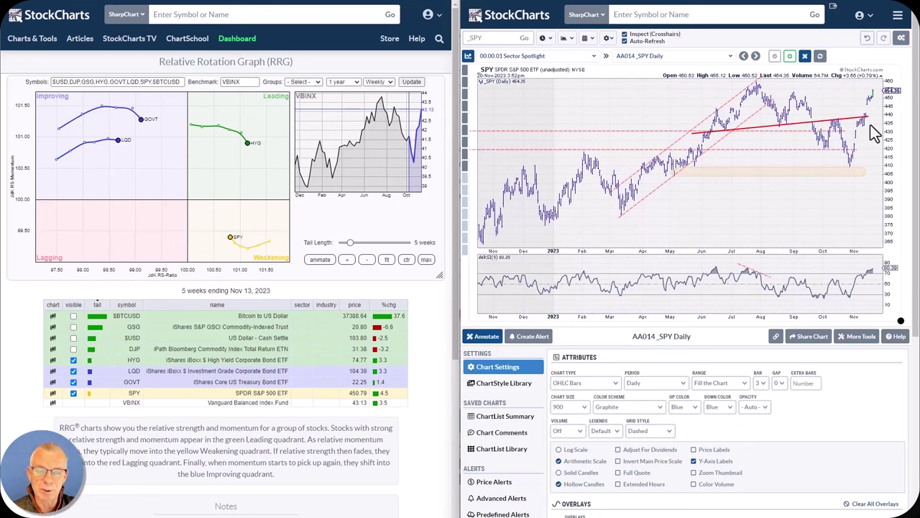
mouse_move(842, 192)
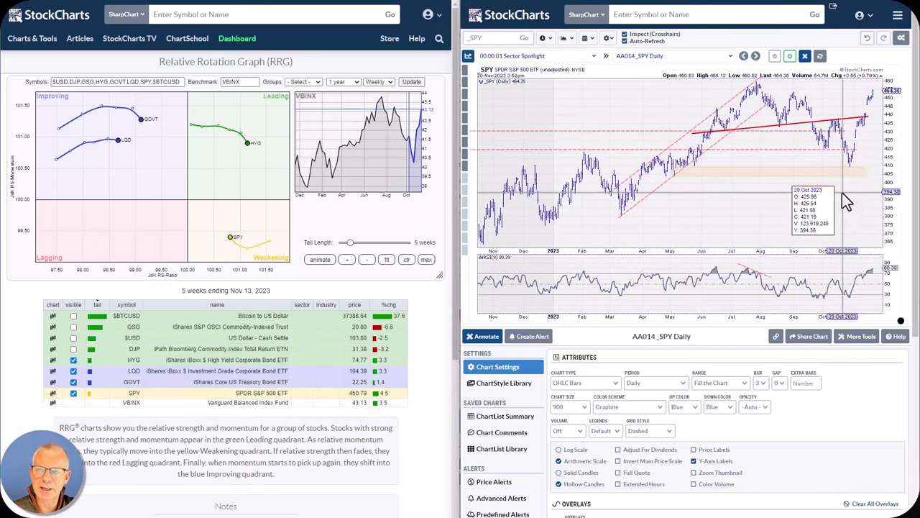
left_click(730, 58)
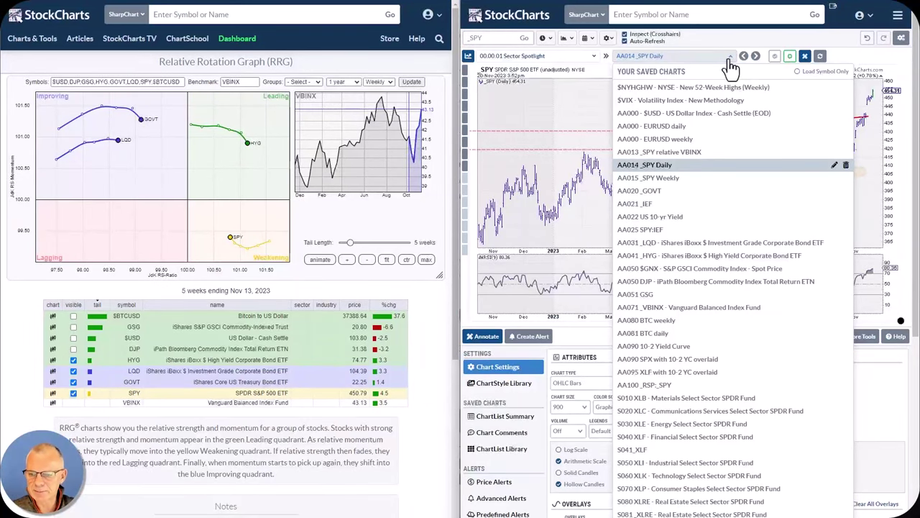
left_click(675, 230)
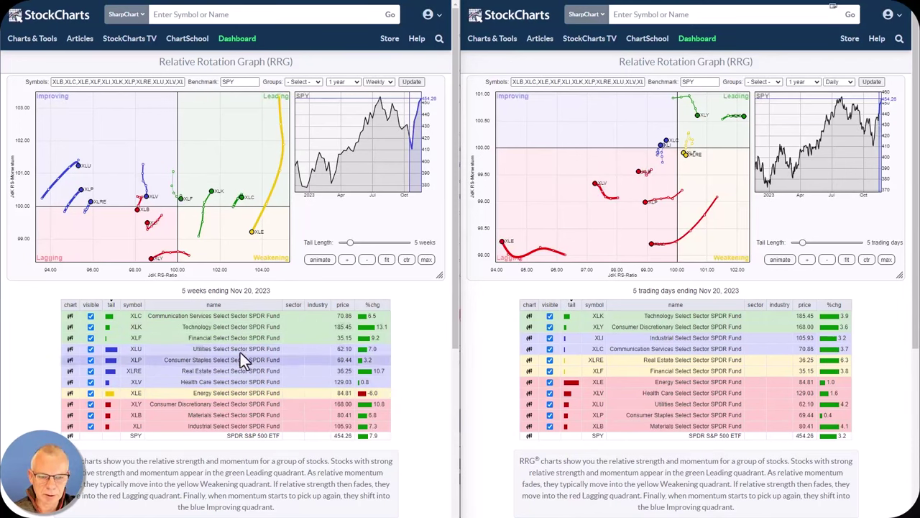
Sort the weekly and daily sector tables by name and highlight Communication Services (XLC) on both graphs
left_click(237, 305)
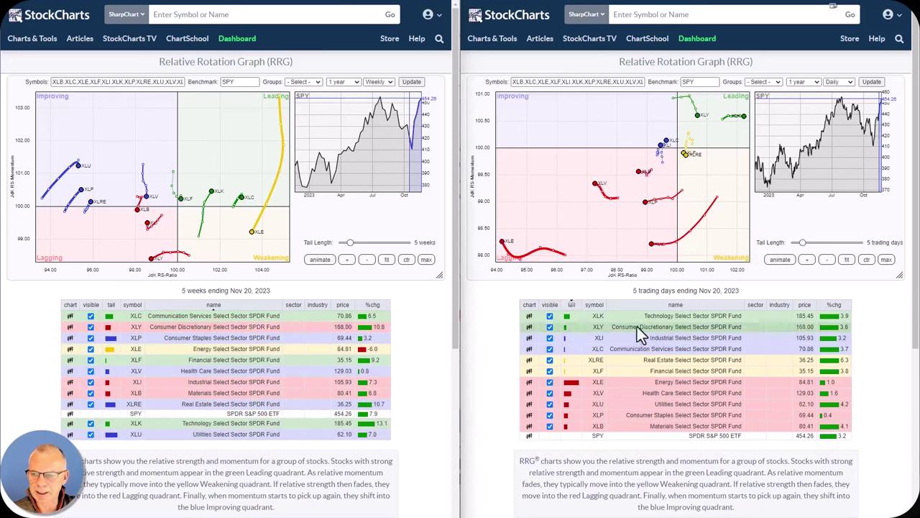
left_click(689, 306)
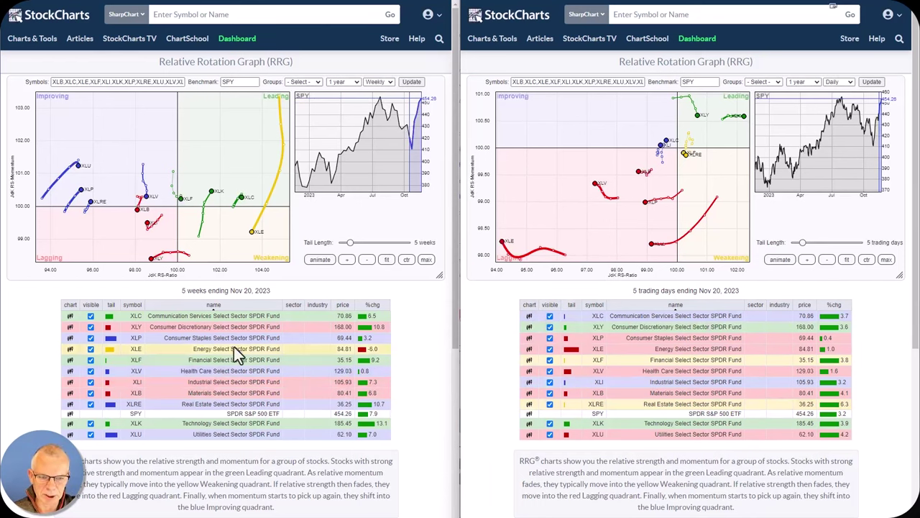
left_click(229, 319)
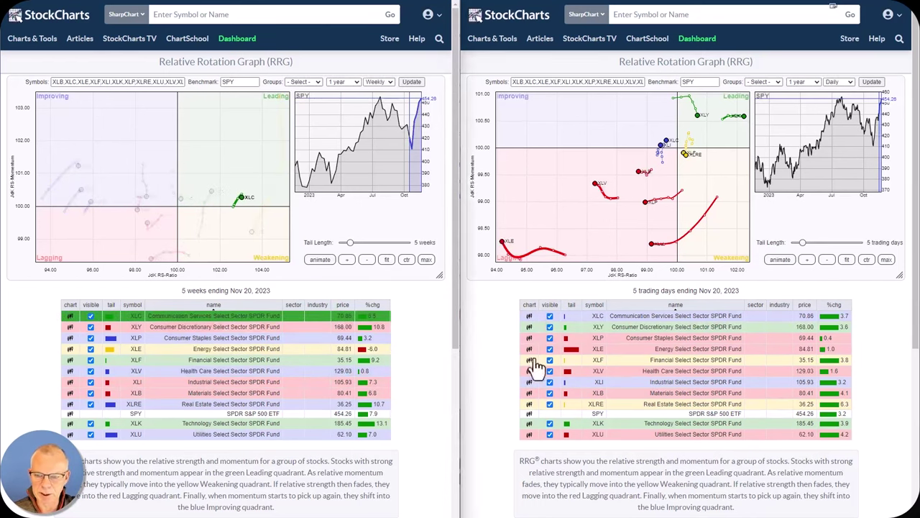
left_click(670, 318)
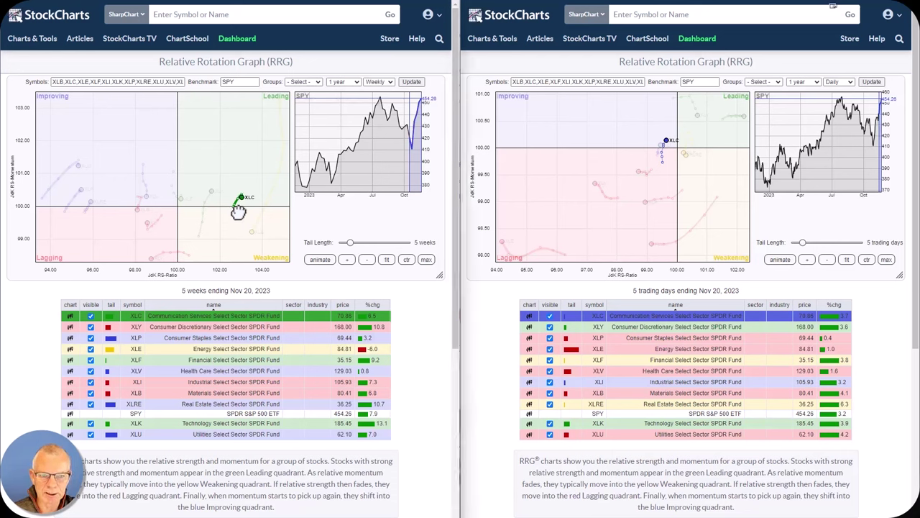
Step the weekly sector graph repeatedly between November 13 and November 20, 2023 to examine XLC's latest rotation
key("Left")
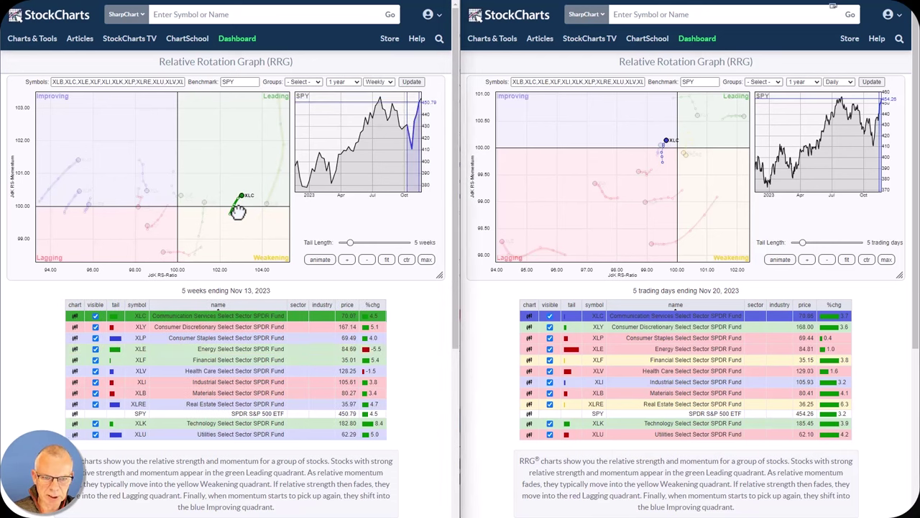
key("Right")
key("Left")
key("Right")
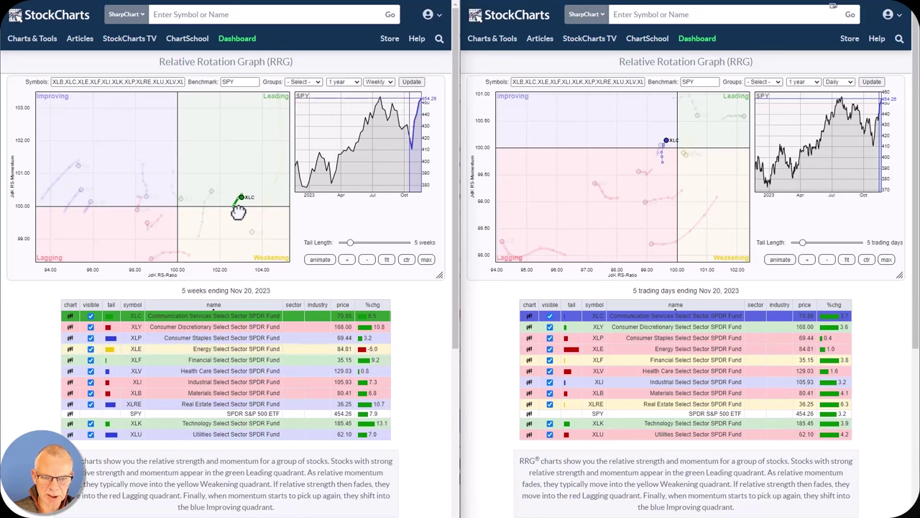
key("Left")
key("Right")
key("Left")
key("Right")
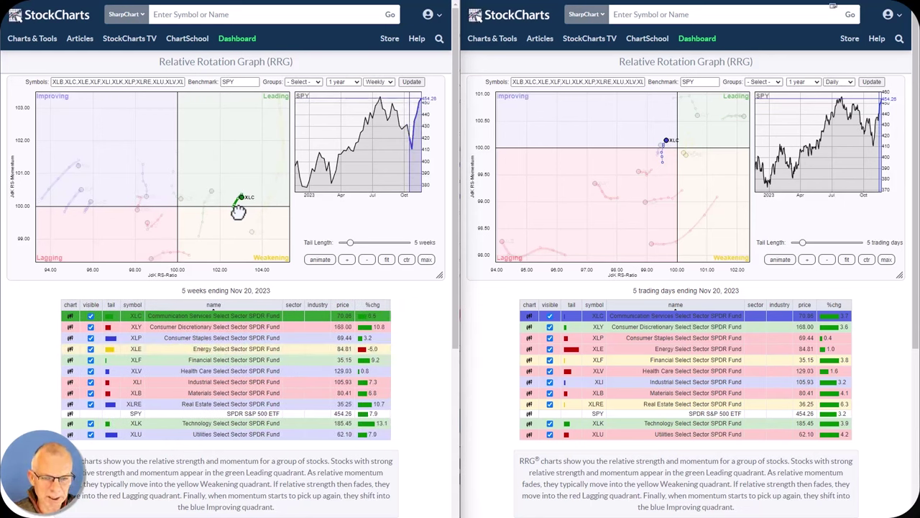
key("Left")
key("Right")
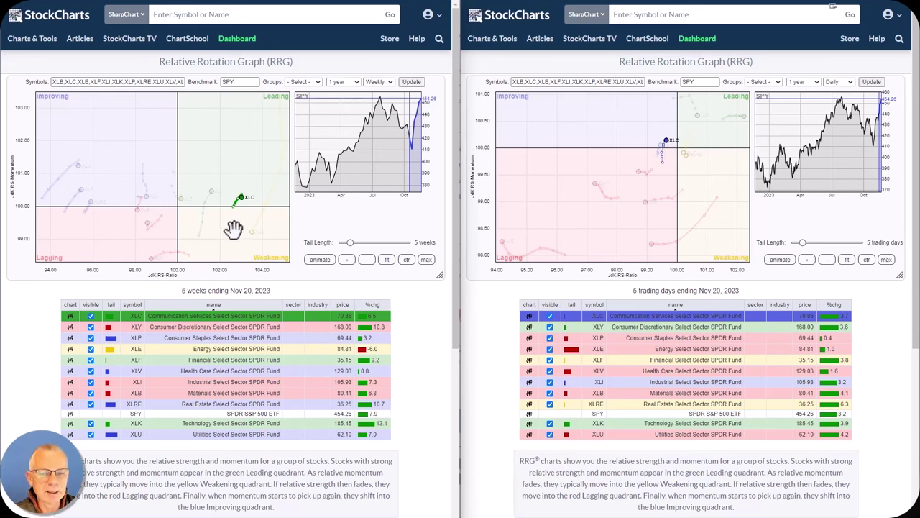
Replace the XLC highlight with Consumer Discretionary (XLY) on both sector graphs, followed by Consumer Staples (XLP)
left_click(220, 316)
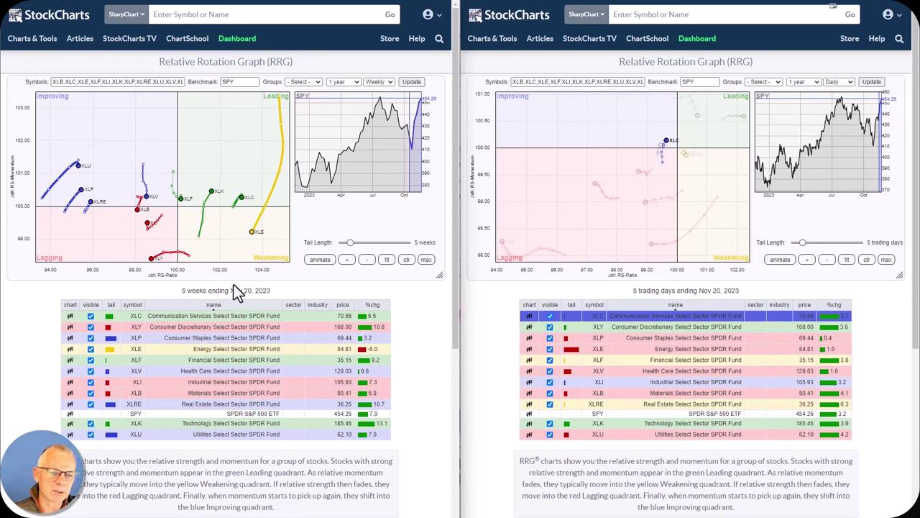
left_click(217, 325)
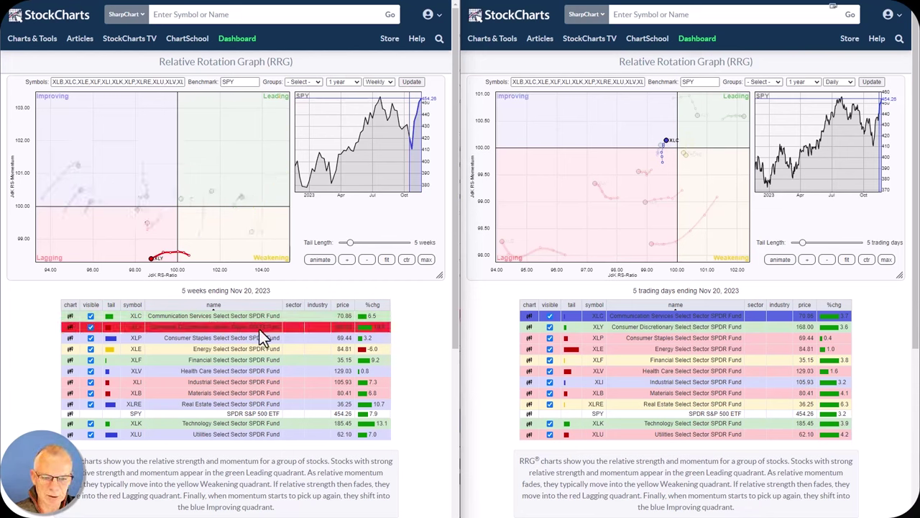
left_click(674, 328)
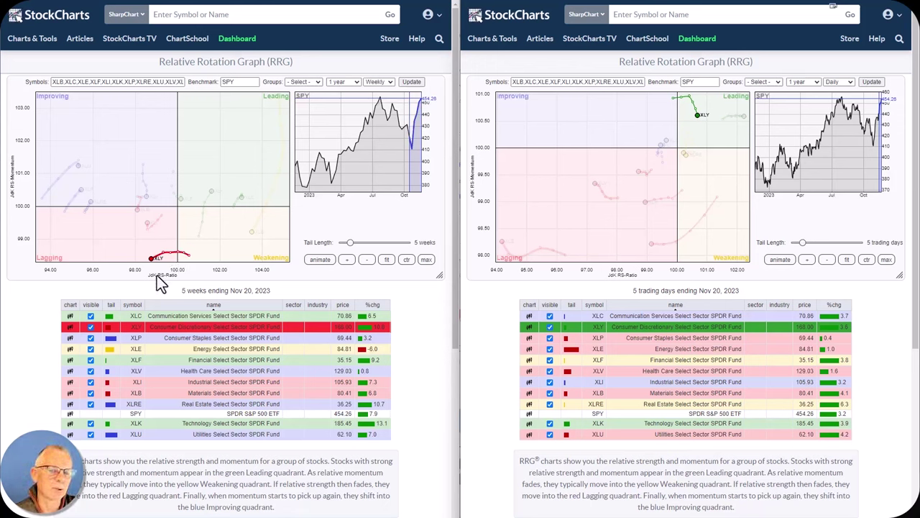
left_click(191, 336)
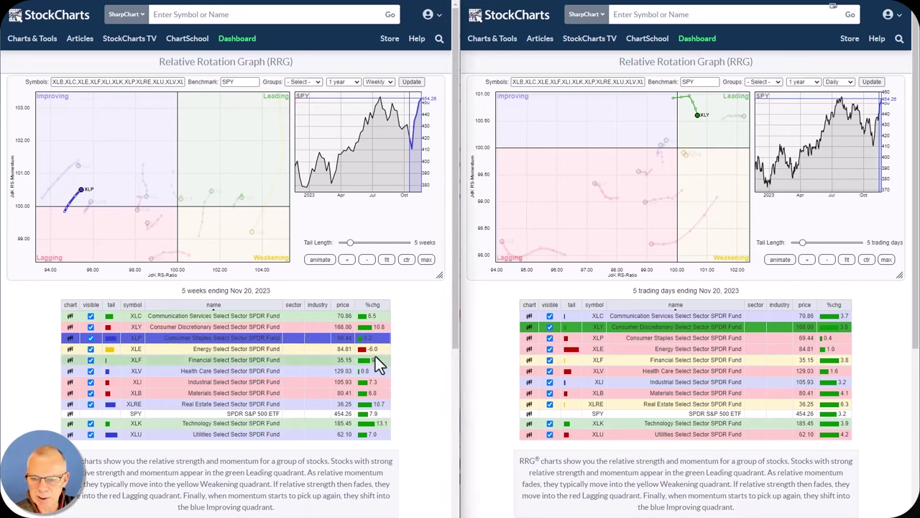
left_click(649, 340)
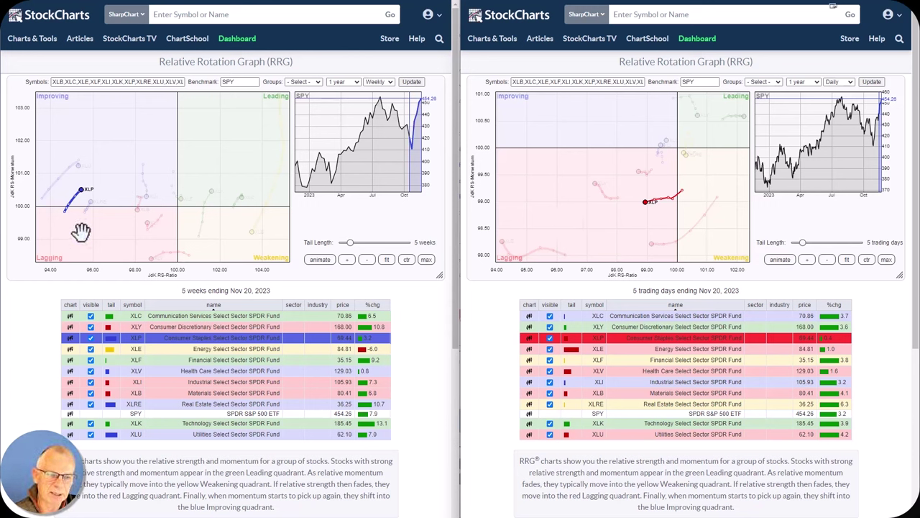
Highlight Energy (XLE) on both sector graphs and replay its daily rotation from November 6 to November 20, 2023
left_click(179, 339)
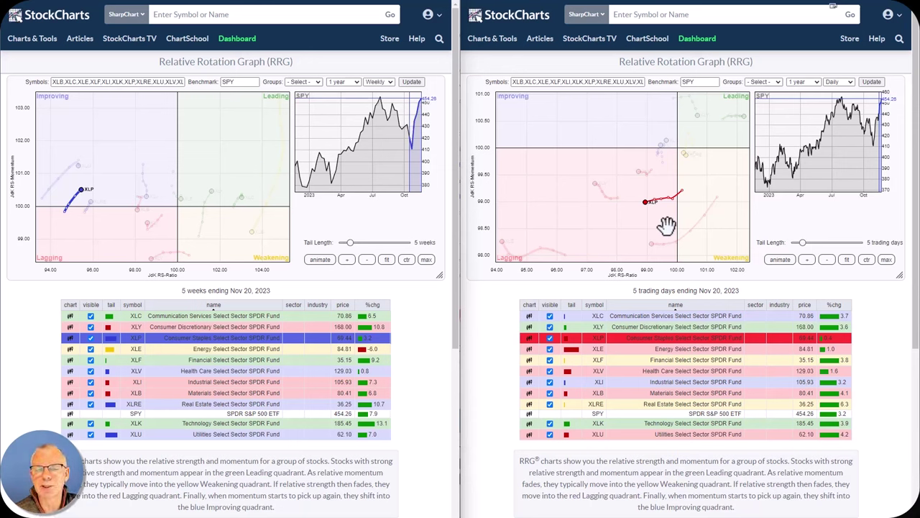
left_click(247, 351)
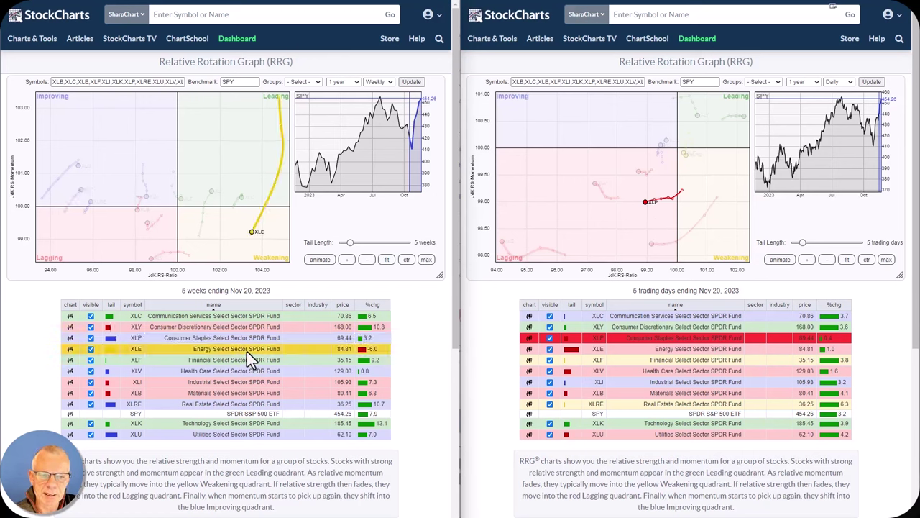
left_click(693, 351)
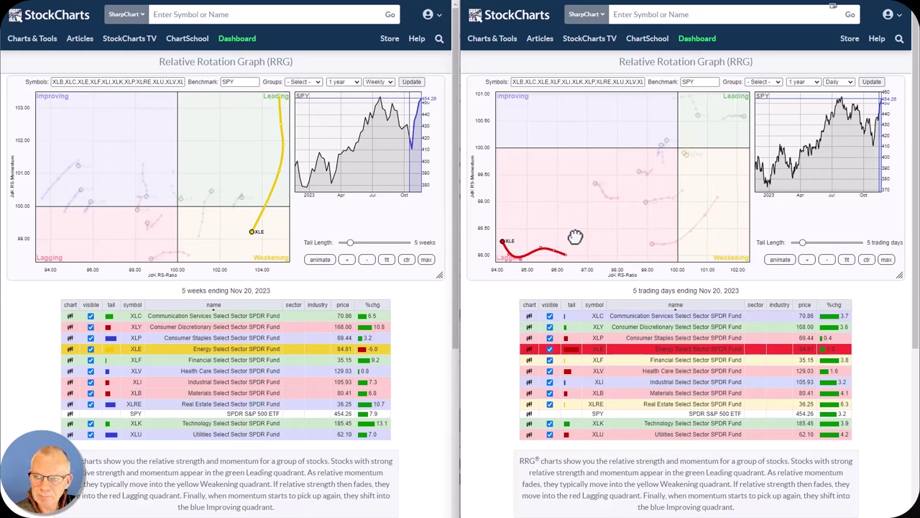
scroll(575, 236, "down", 10)
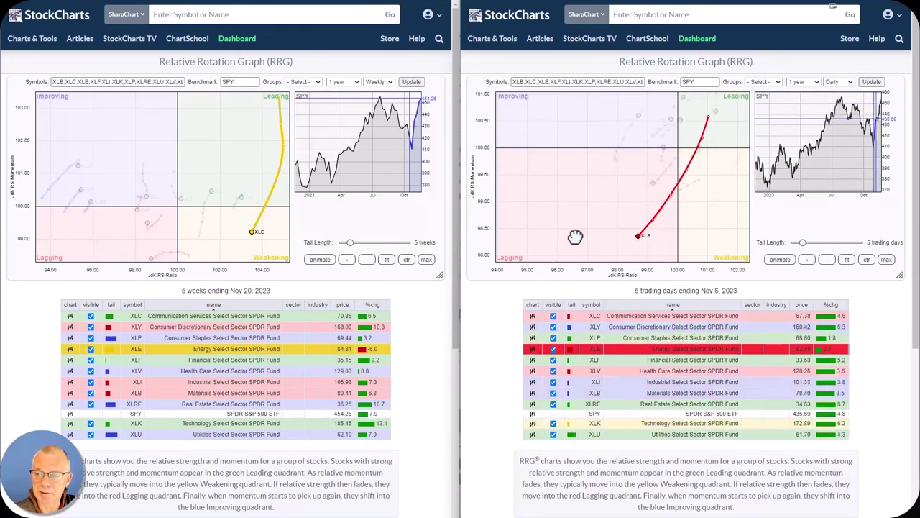
scroll(575, 237, "up", 3)
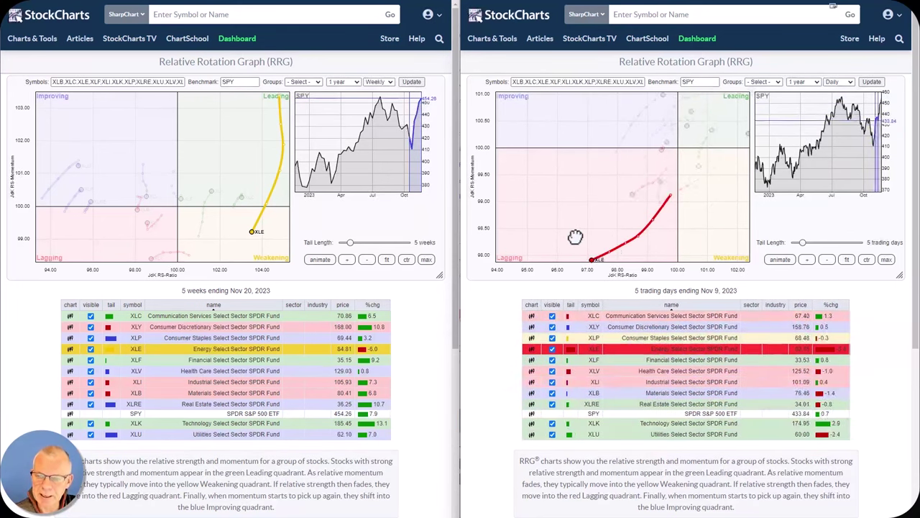
scroll(575, 237, "up", 7)
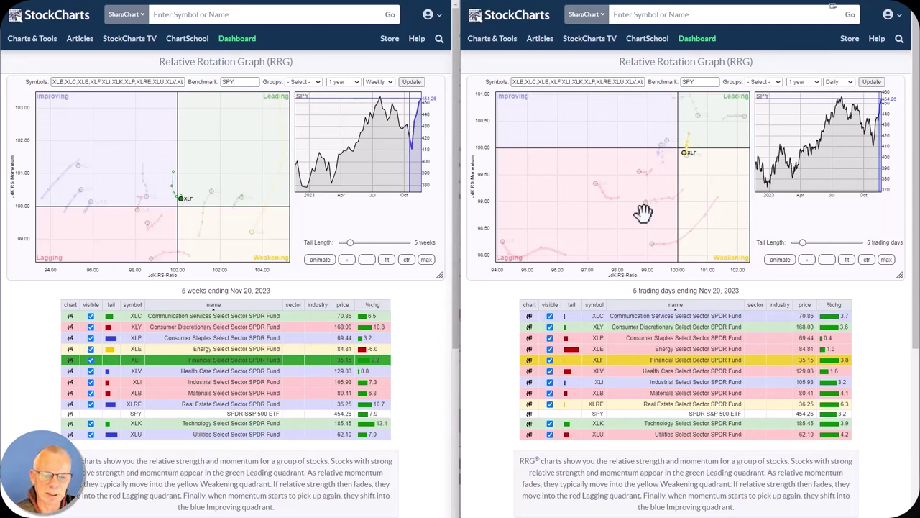
Highlight Health Care (XLV) on both graphs and step the weekly graph back to October 16, 2023 and forward to November 20
left_click(658, 373)
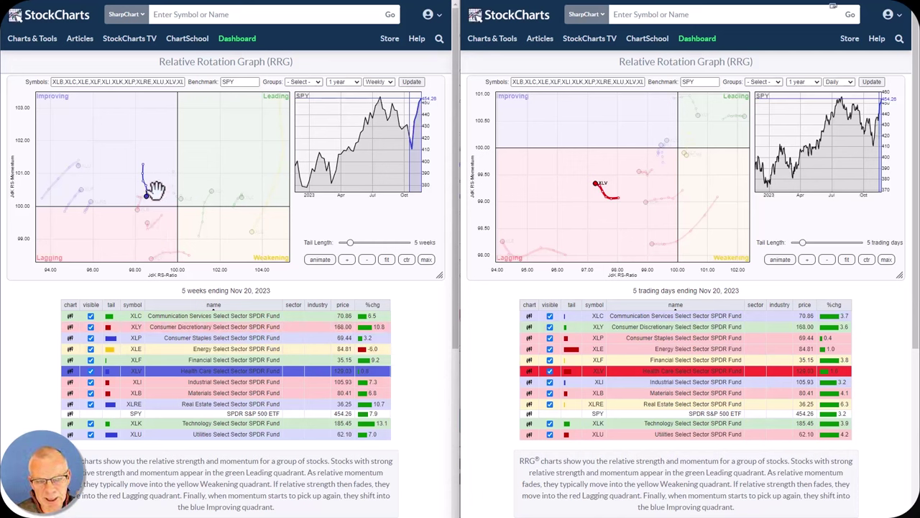
key("Left")
key("Left")
key("Left")
key("Left")
key("Left")
key("Left")
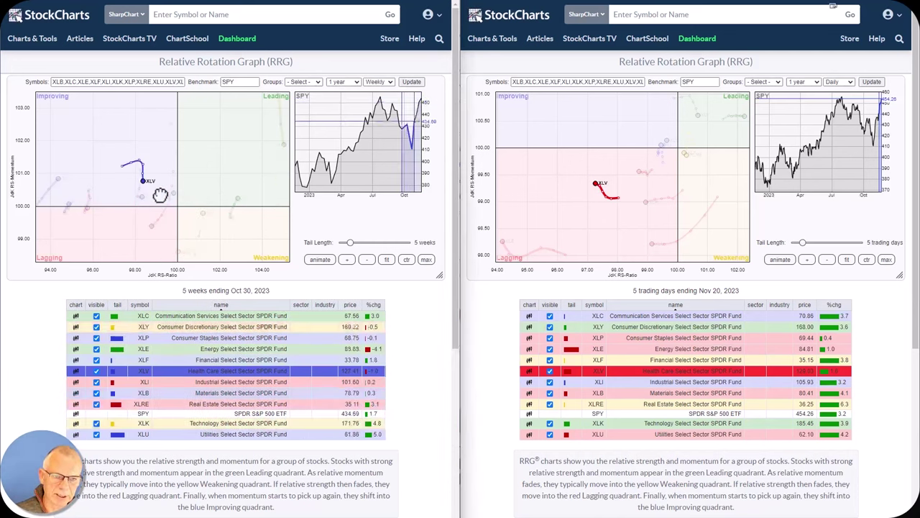
key("Right")
key("Right")
key("Right")
key("Right")
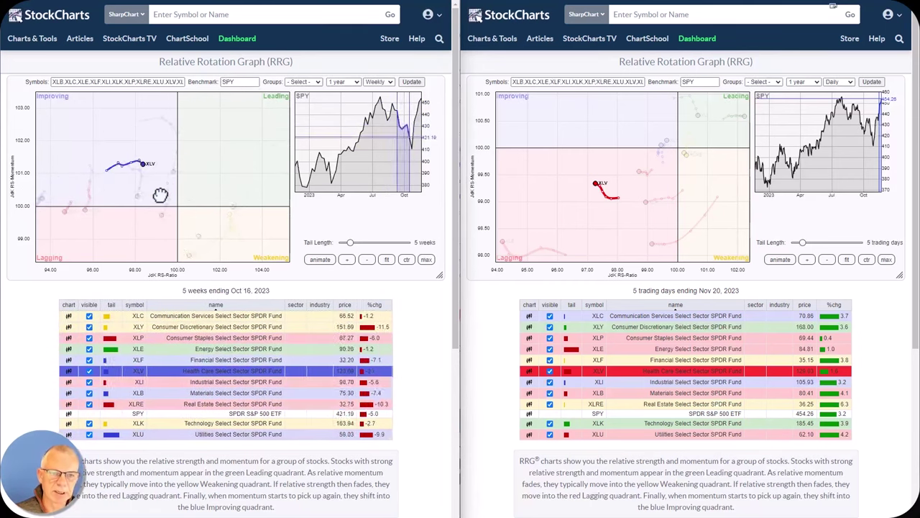
key("Right")
key("Right")
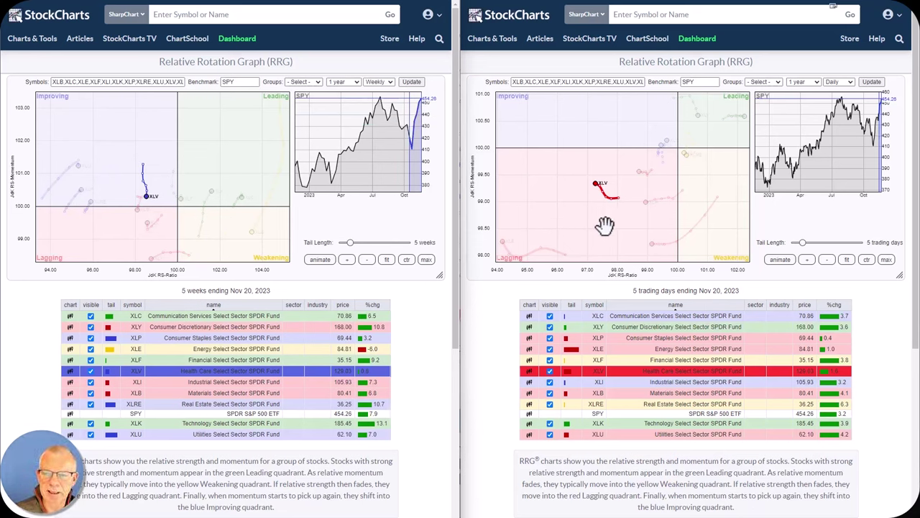
key("Left")
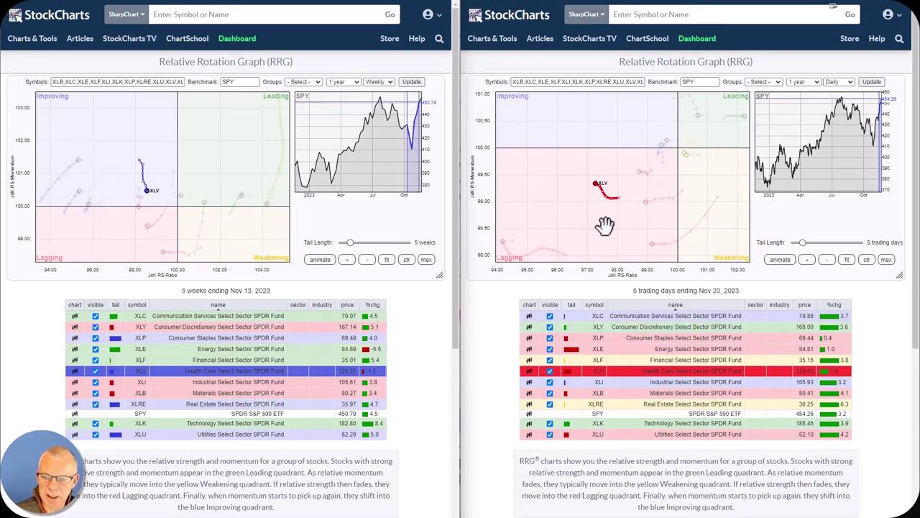
key("Right")
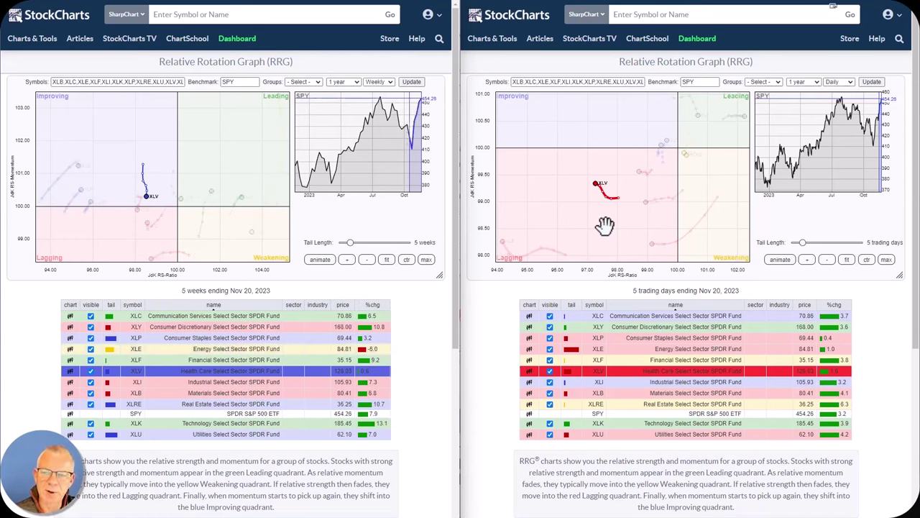
Step the daily sector graph between November 16 and November 20, 2023 to examine XLV's latest rotation
key("Left")
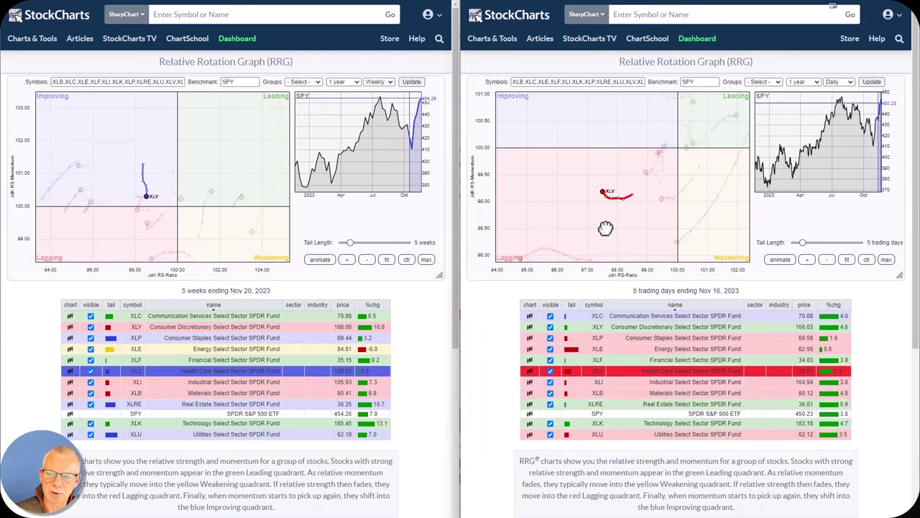
key("Left")
key("Right")
key("Right")
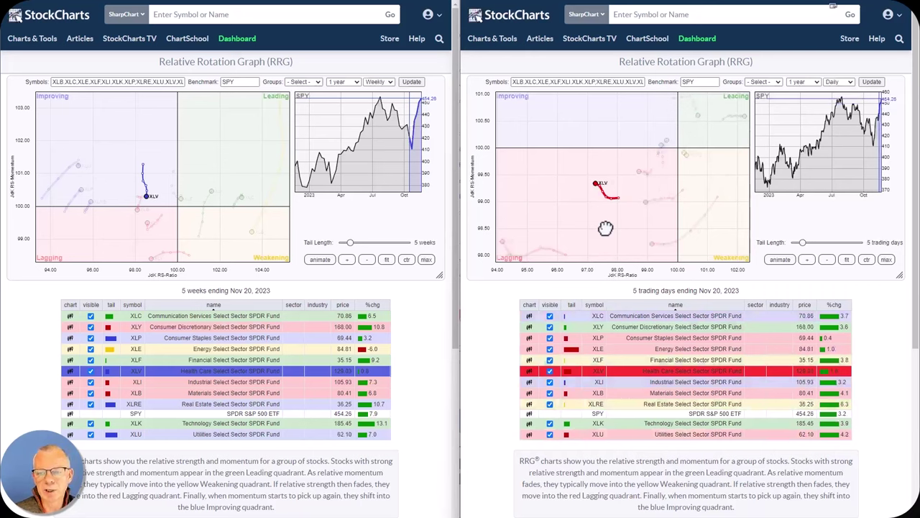
key("Left")
key("Right")
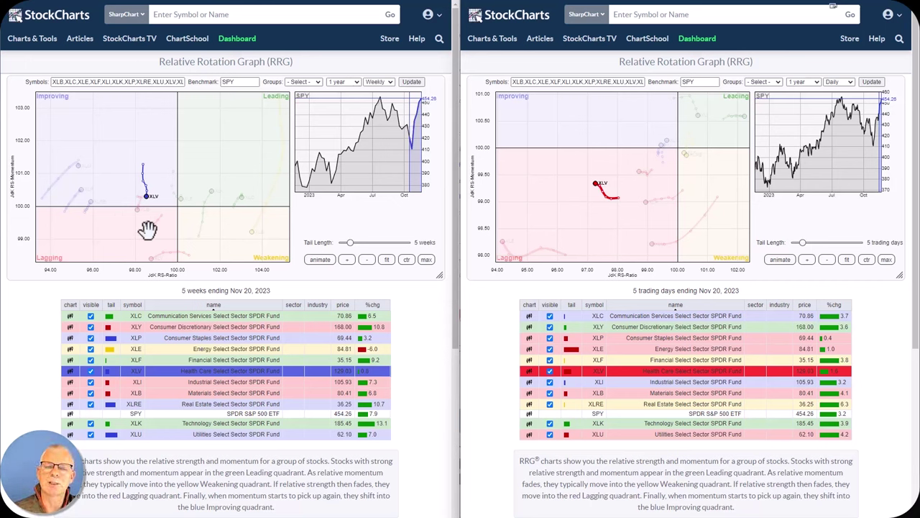
Highlight Industrials (XLI) on both sector graphs and step the daily graph back to October 11, 2023
left_click(666, 377)
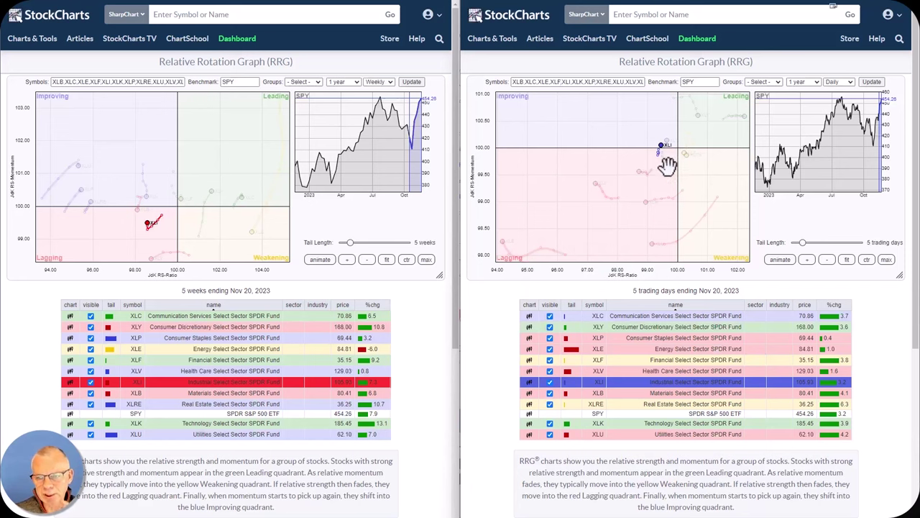
key("Left")
key("Left")
key("Left")
key("Left")
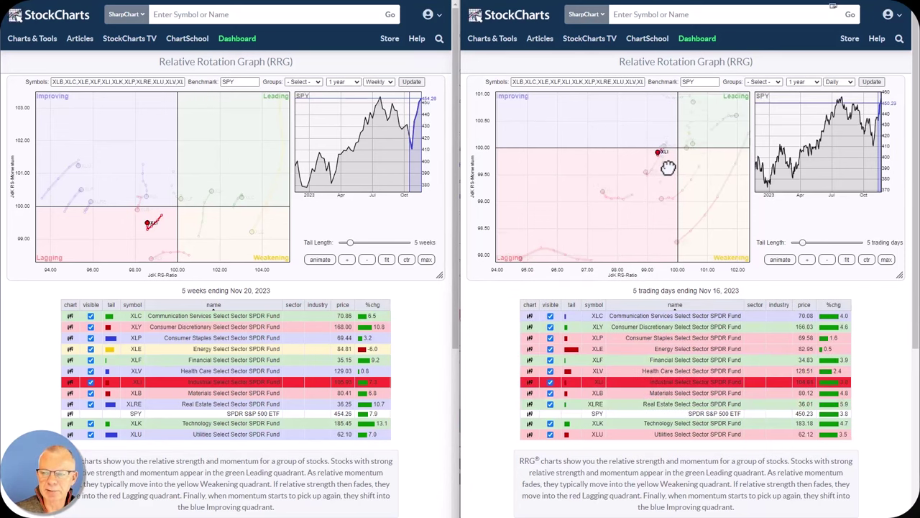
key("Left")
key("Left")
key("Left")
key("Left")
key("Left")
key("Left")
key("Left")
key("Left")
key("Left")
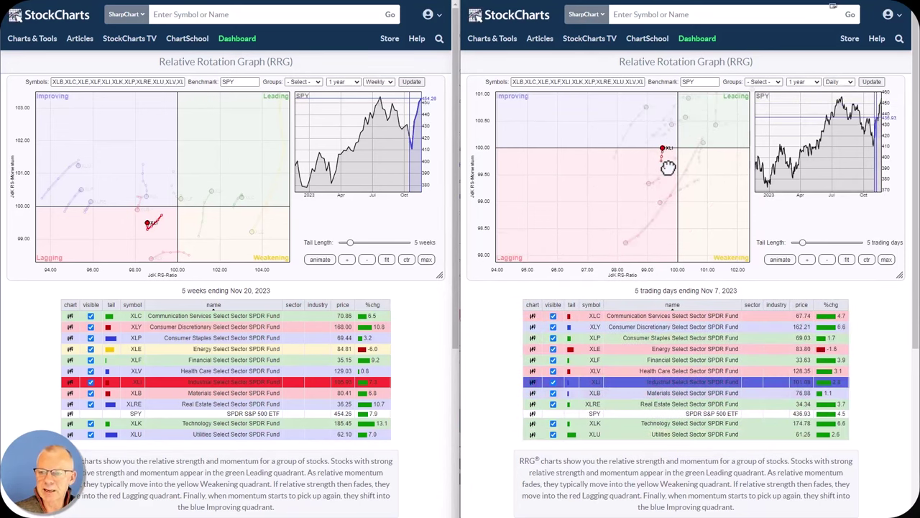
key("Left")
key("Left")
key("Left")
key("Left")
key("Left")
key("Left")
key("Left")
key("Left")
key("Left")
key("Left")
key("Left")
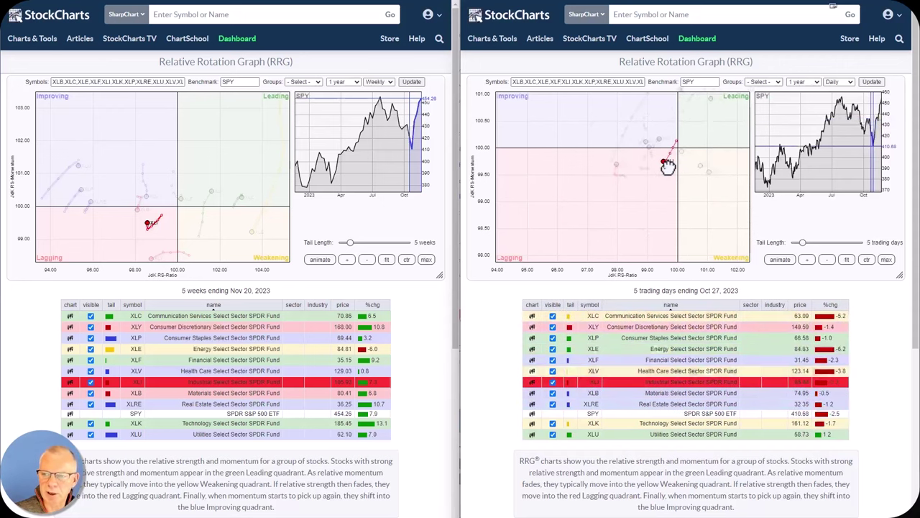
key("Left")
key("Left")
key("Left")
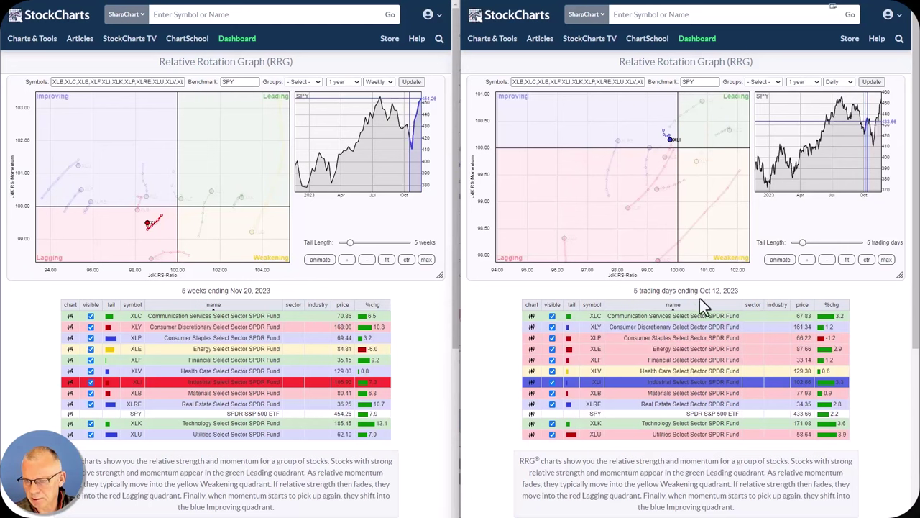
key("Left")
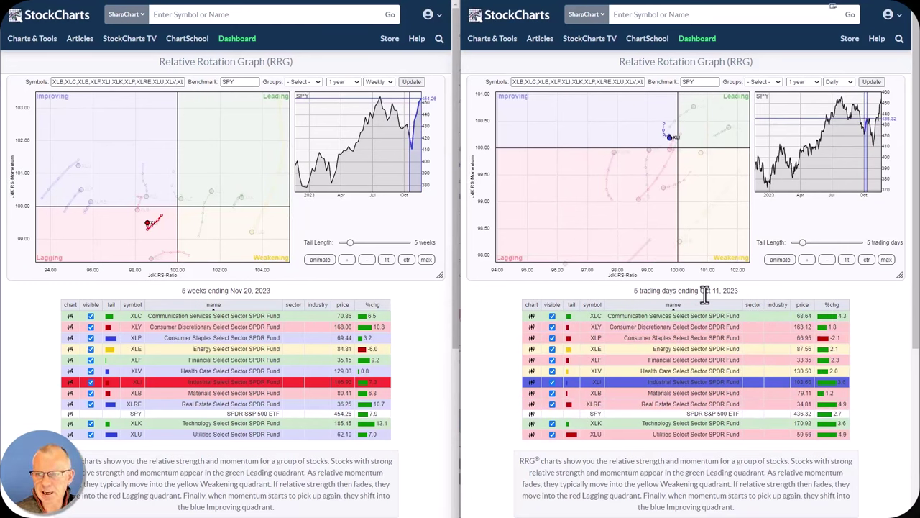
Step the daily sector graph forward from October 11 to November 20, 2023 to examine XLI's rotation
key("Right")
key("Right")
key("Right")
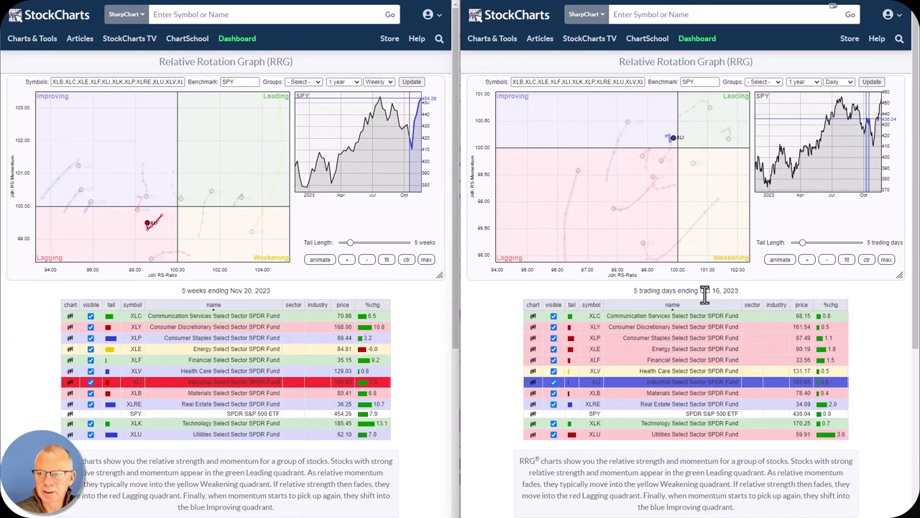
key("Right")
key("Right")
key("Right")
key("Right")
key("Right")
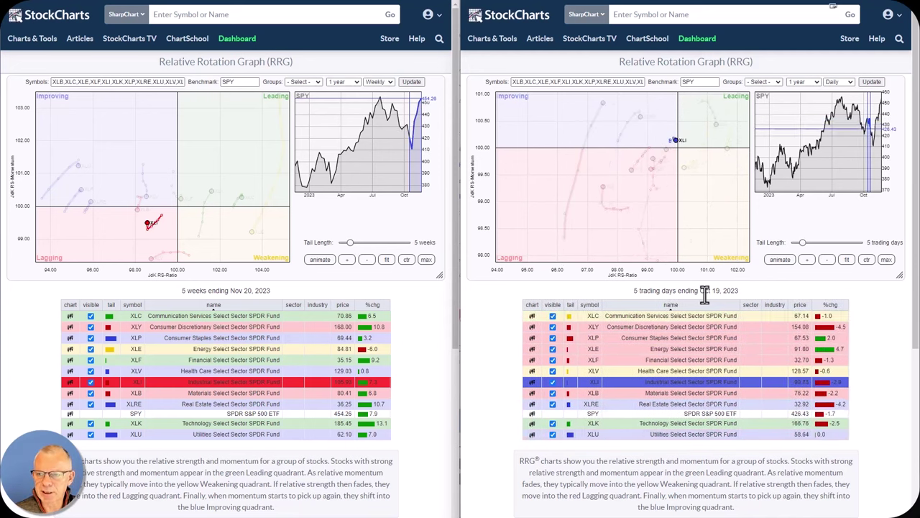
key("Right")
key("Right")
key("Right")
key("Right")
key("Right")
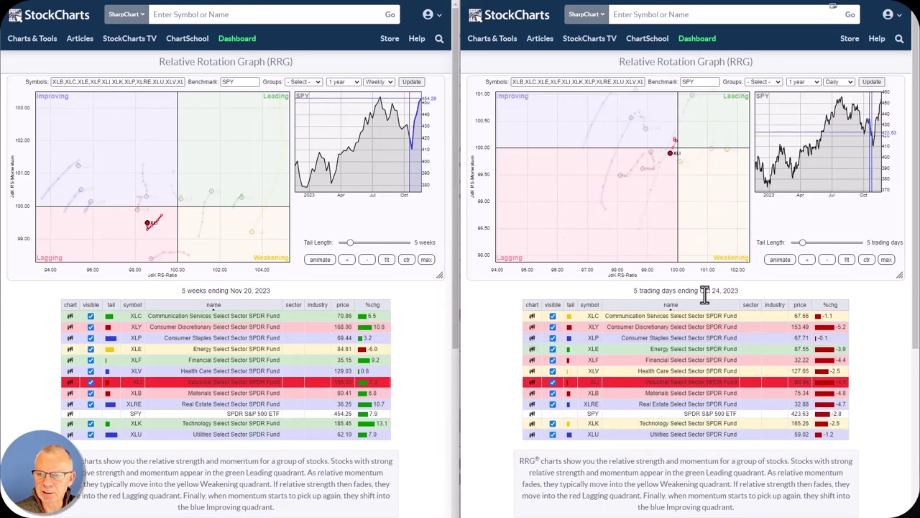
key("Right")
key("Right")
key("Right")
key("Right")
key("Right")
key("Right")
key("Right")
key("Right")
key("Right")
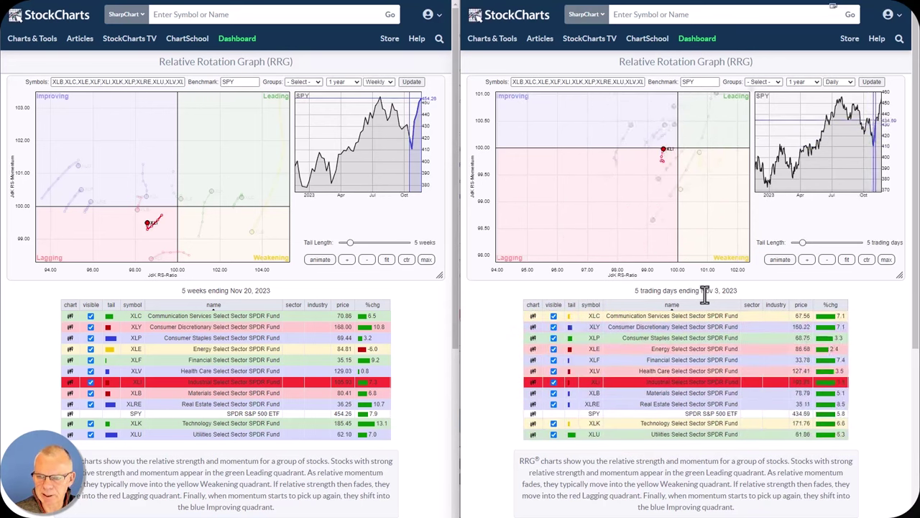
key("Right")
key("Right")
key("Right")
key("Right")
key("Right")
key("Right")
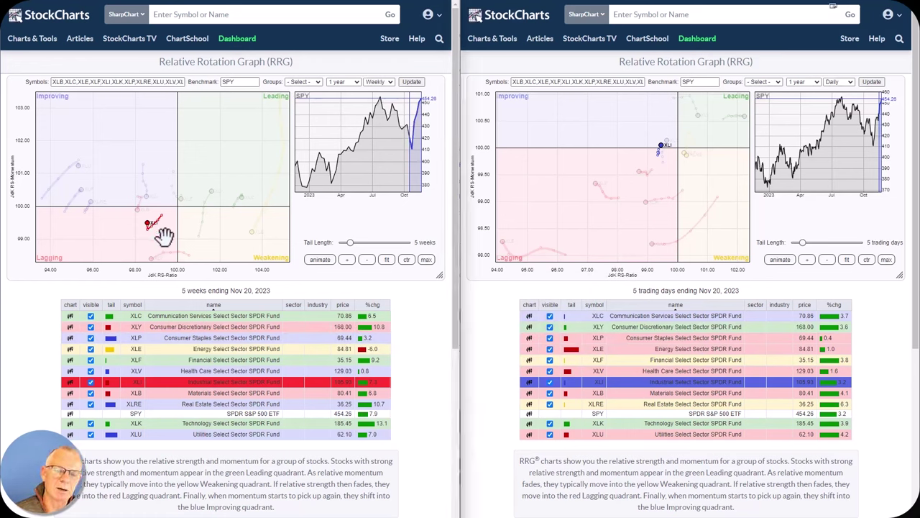
Step the weekly sector graph between November 13 and November 20, 2023 to examine XLI's latest rotation
key("Left")
key("Left")
key("Right")
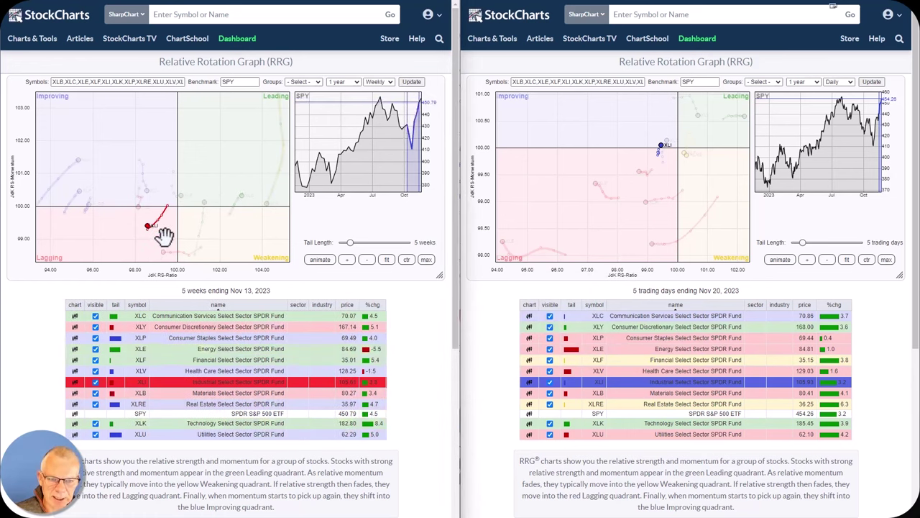
key("Right")
key("Left")
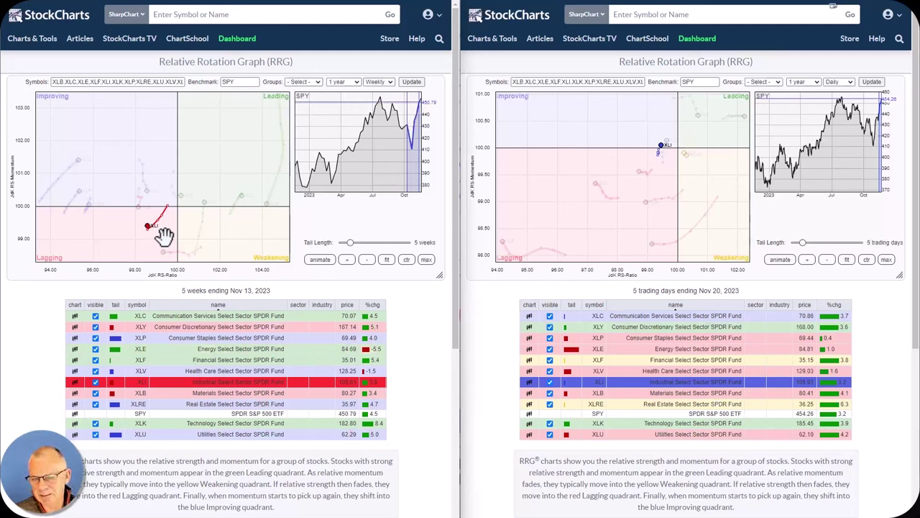
key("Right")
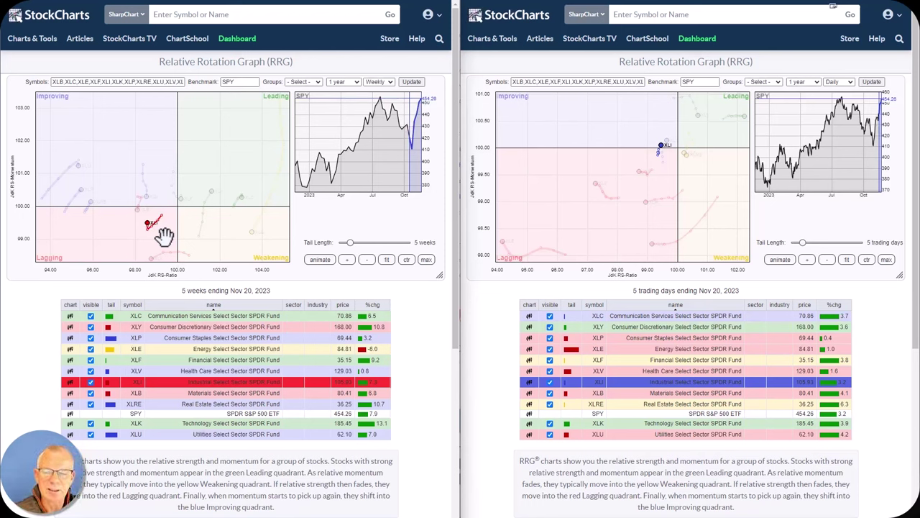
Highlight Materials (XLB) on both graphs and step the weekly graph back to October 2, 2023 and forward to November 20
left_click(206, 396)
left_click(651, 394)
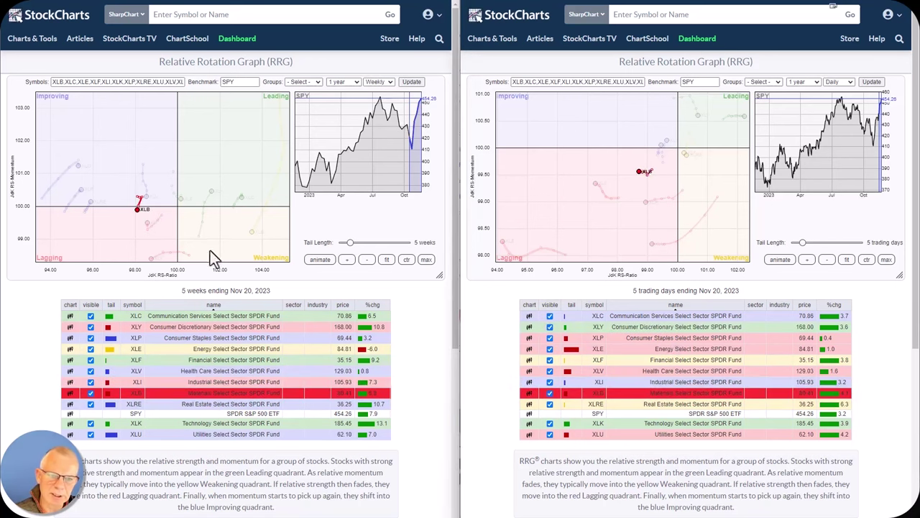
key("Left")
key("Left")
key("Left")
key("Left")
key("Left")
key("Left")
key("Left")
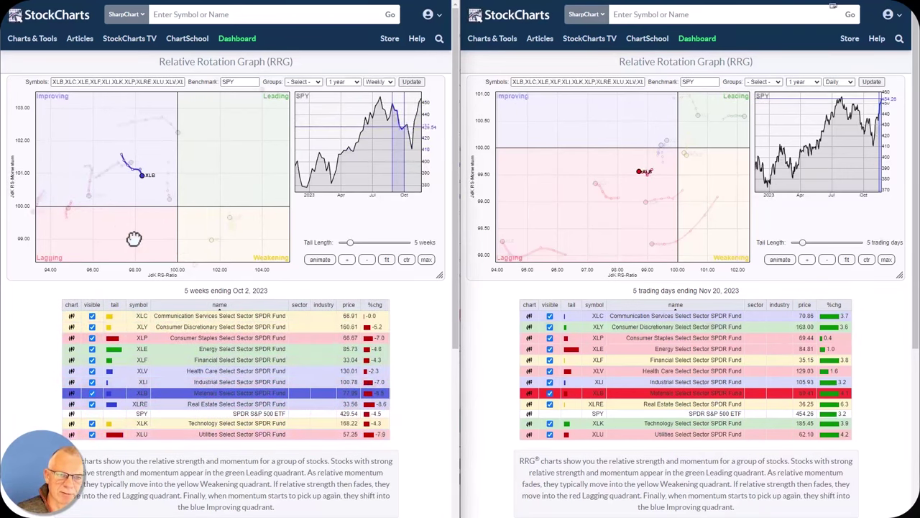
key("Right")
key("Right")
key("Right")
key("Right")
key("Right")
key("Right")
key("Right")
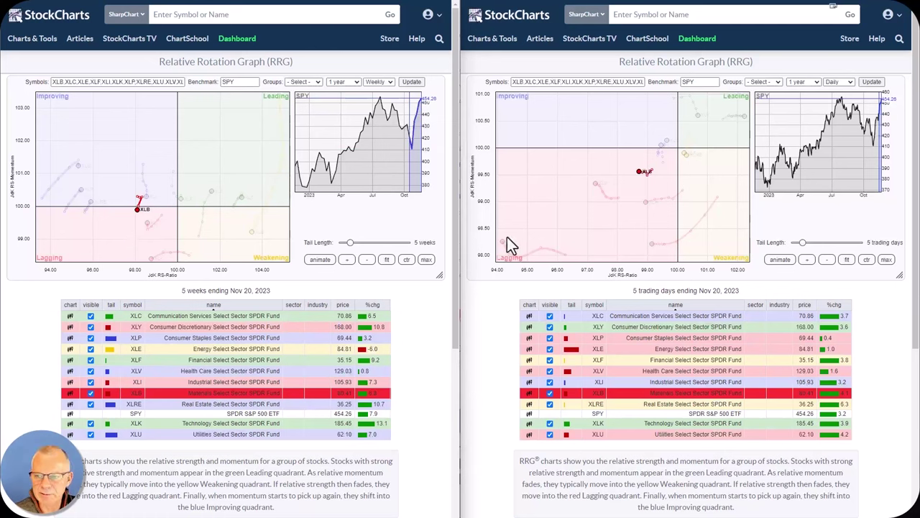
Step the daily sector graph back to mid-November 2023 and forward to November 20 to examine XLB's rotation
key("Left")
key("Left")
key("Left")
key("Left")
key("Left")
key("Left")
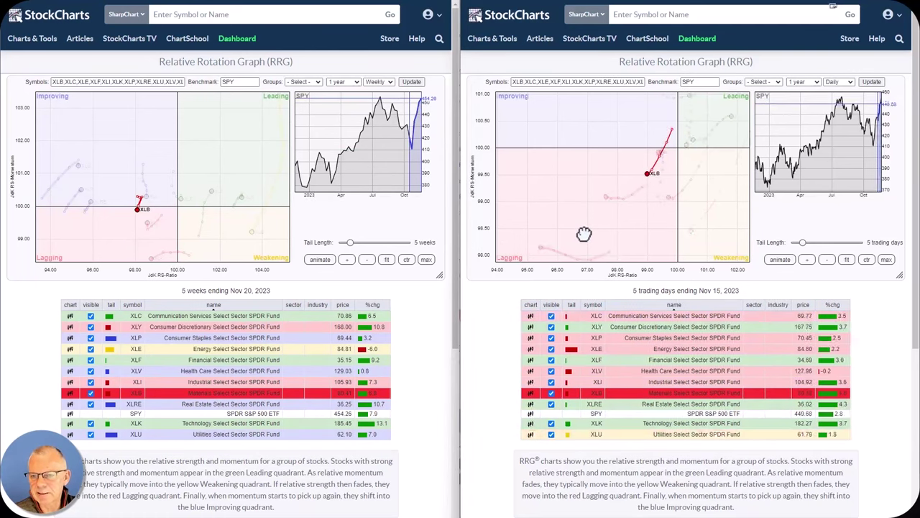
key("Right")
key("Right")
key("Right")
key("Right")
key("Right")
key("Right")
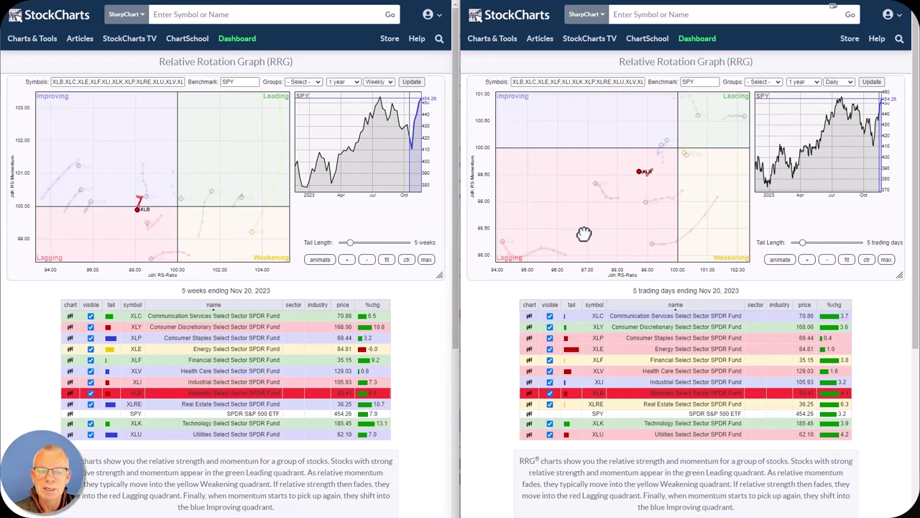
Highlight Real Estate (XLRE) on both graphs and step the weekly graph back to examine its rotation
left_click(566, 403)
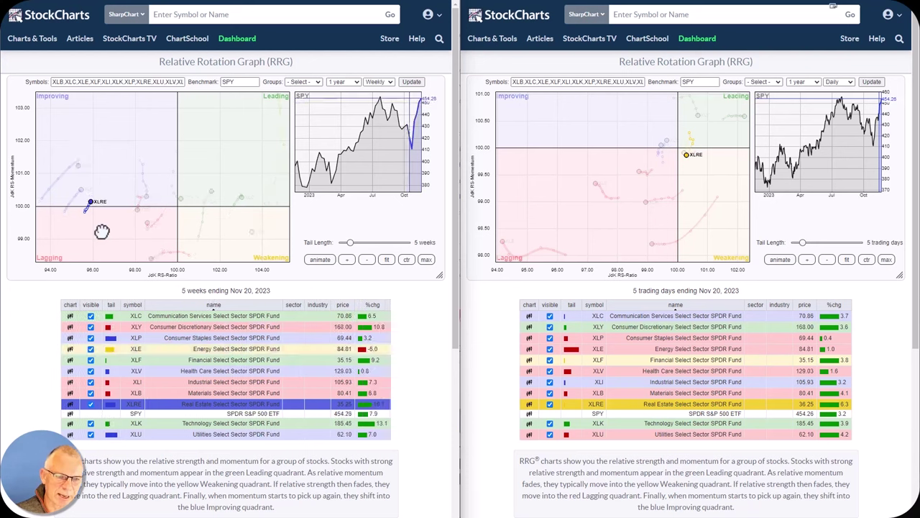
key("Left")
key("Left")
key("Left")
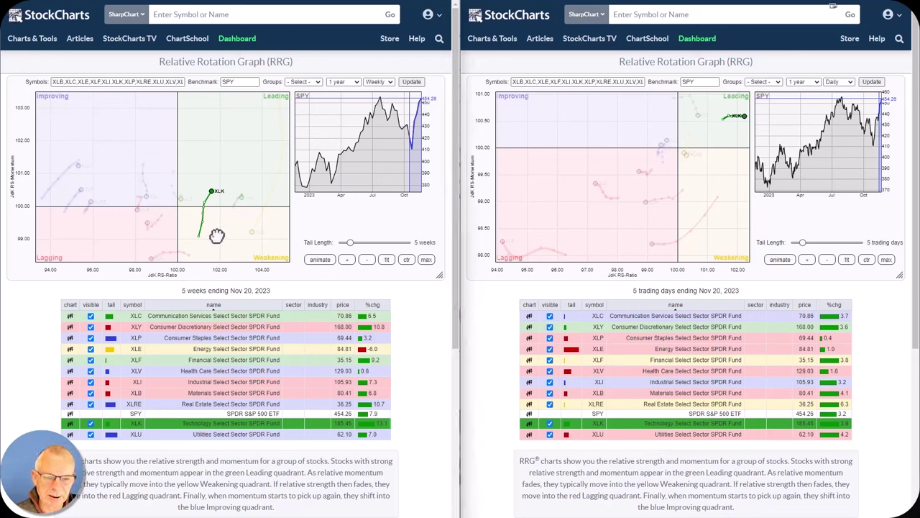
Step the weekly sector graph back to September 5, 2023 and zoom it out to examine XLK's rotation
mouse_move(216, 235)
left_mouse_down()
mouse_move(214, 222)
mouse_move(207, 230)
mouse_move(216, 235)
left_mouse_up()
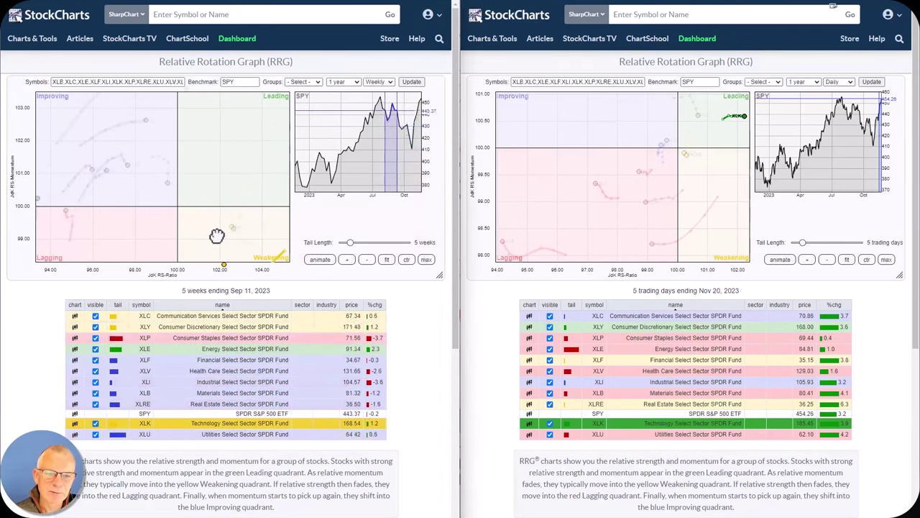
left_click(371, 263)
key("Left")
key("Left")
key("Left")
key("Left")
key("Left")
key("Left")
key("Left")
key("Left")
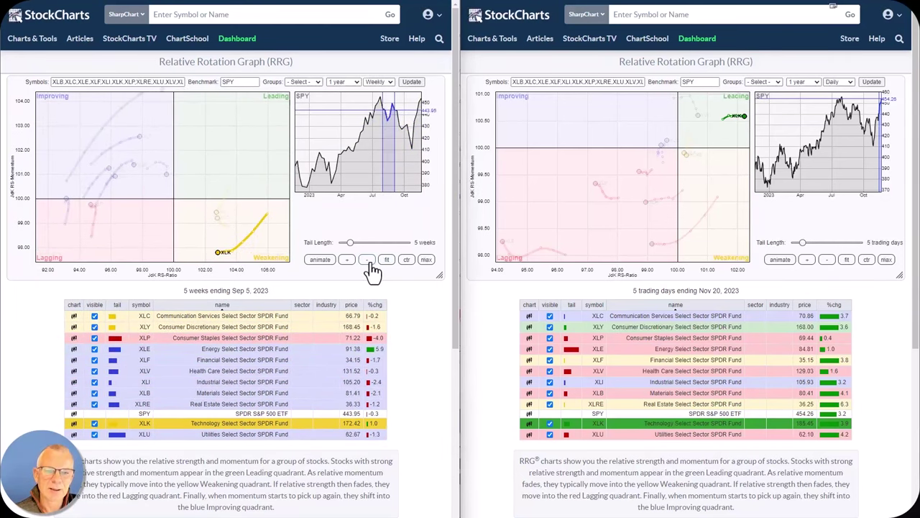
Replay the weekly sector graph from August 7 to November 20, 2023 to examine XLK's rotation
key("Right")
key("Right")
key("Right")
key("Right")
key("Right")
key("Right")
key("Right")
key("Right")
key("Right")
key("Right")
key("Right")
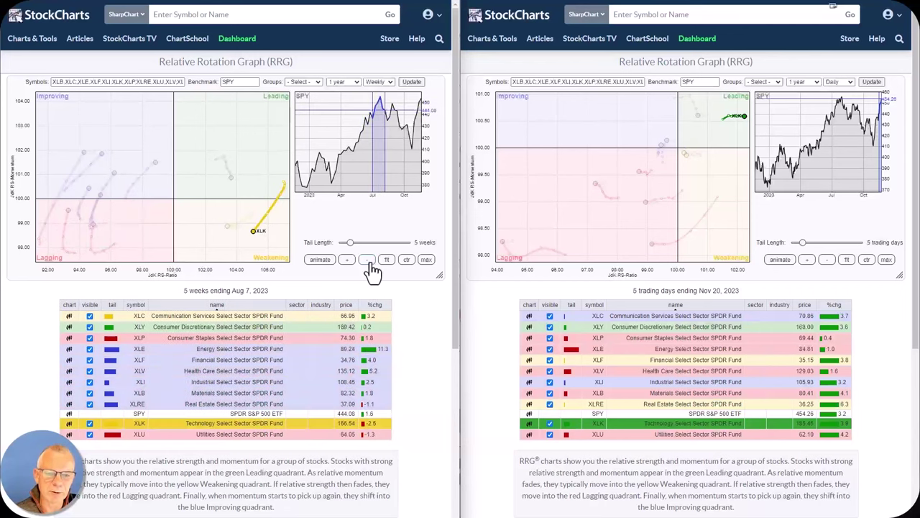
key("Right")
key("Right")
key("Right")
key("Right")
key("Right")
key("Right")
key("Right")
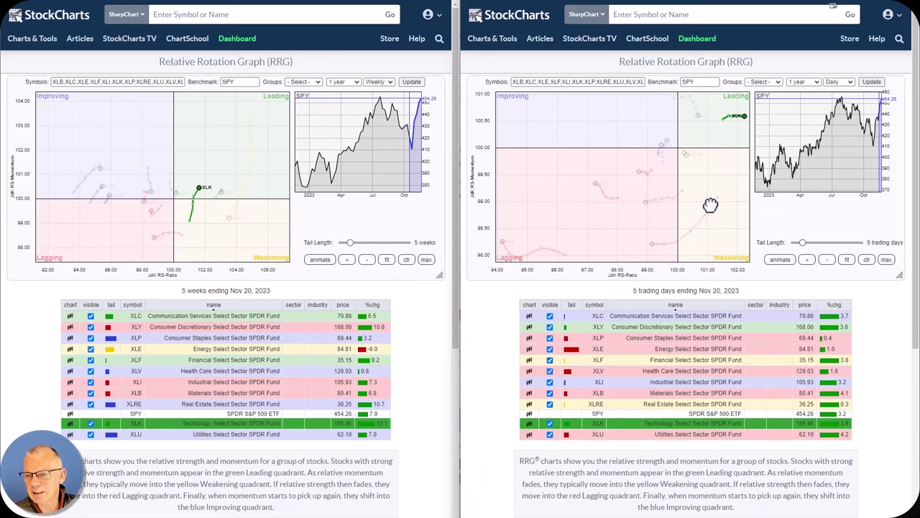
Zoom out the daily graph and step it back to October 19 and forward to November 20, 2023 to examine XLK's rotation
left_click(828, 260)
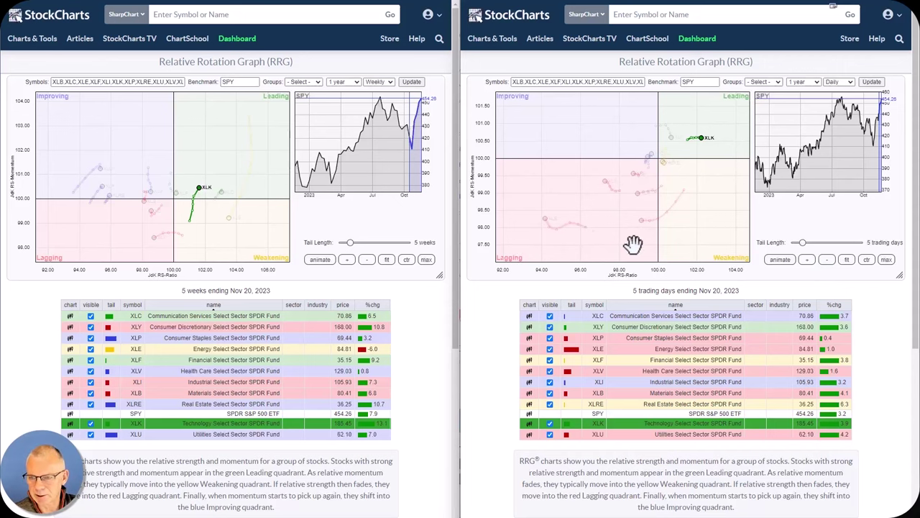
scroll(633, 244, "down", 12)
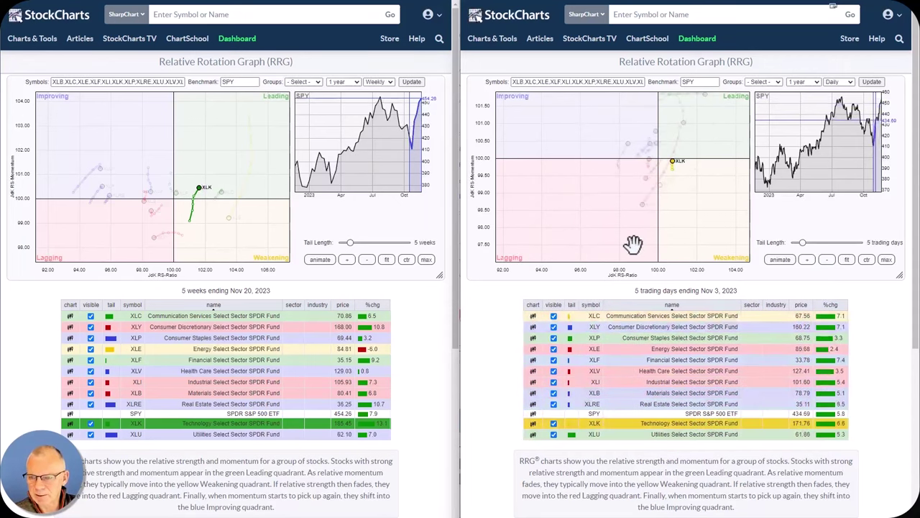
scroll(633, 244, "down", 11)
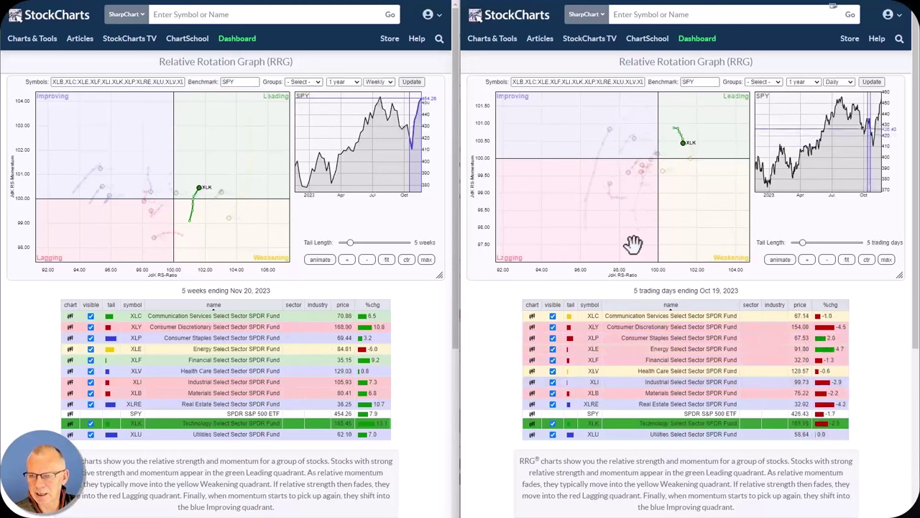
scroll(633, 245, "up", 3)
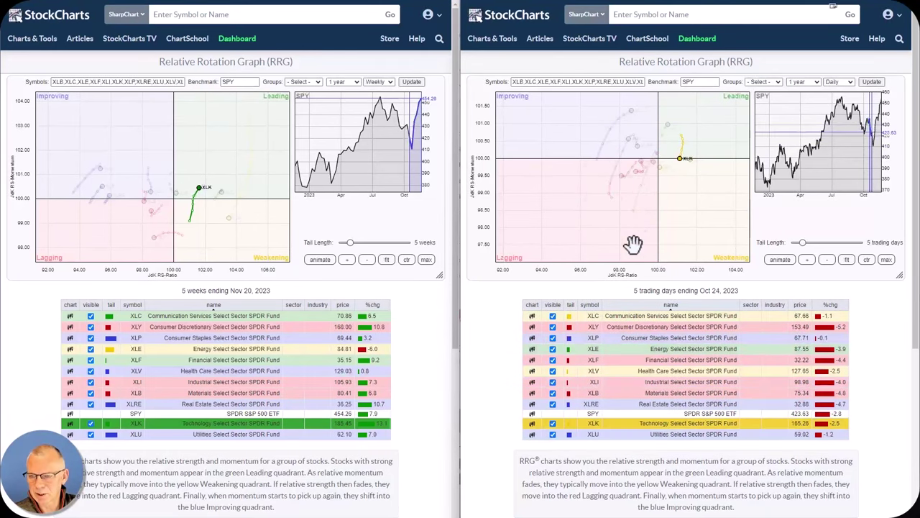
scroll(633, 244, "up", 9)
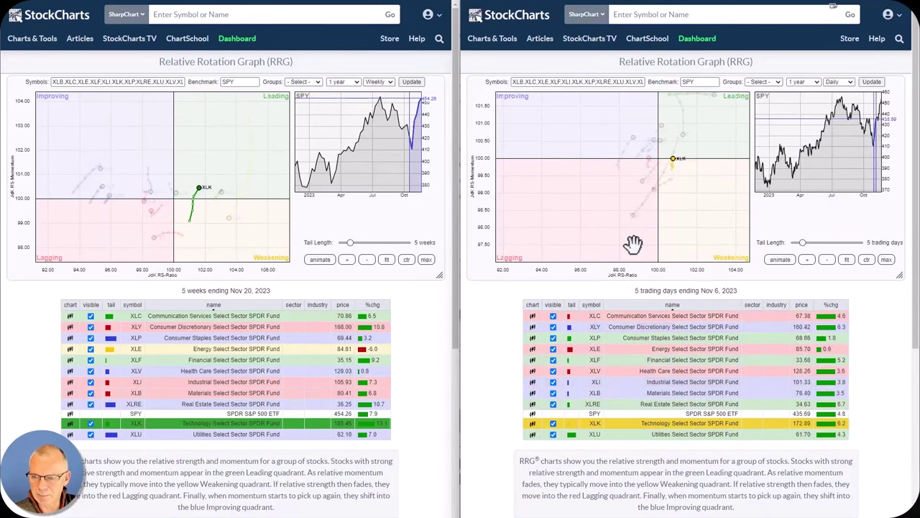
scroll(632, 245, "up", 10)
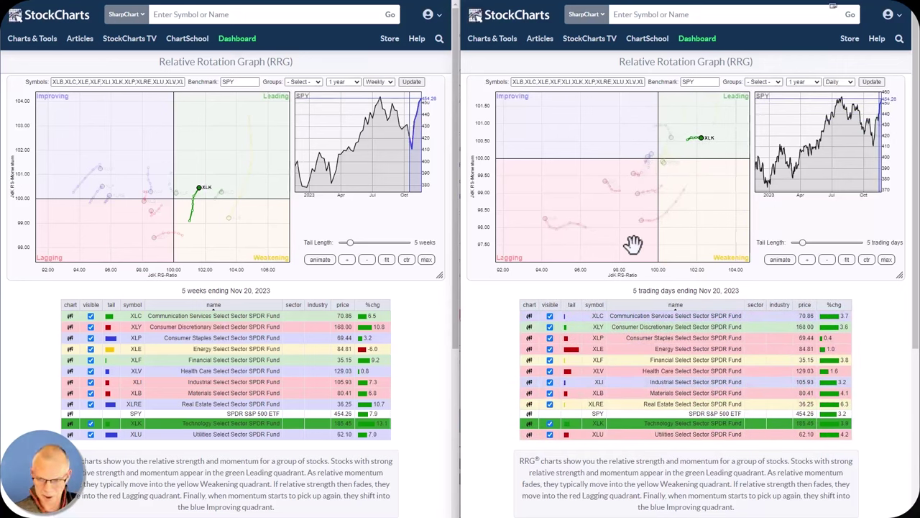
left_click(633, 421)
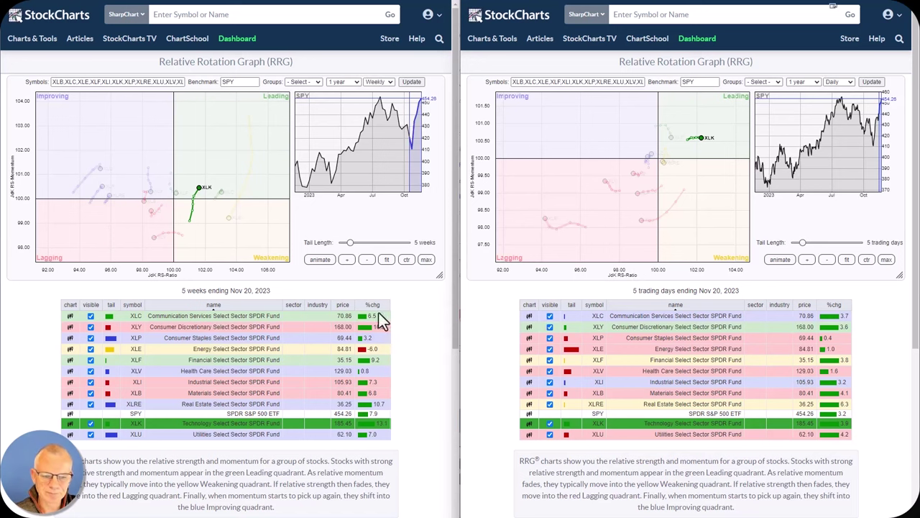
Highlight Utilities (XLU) on both graphs and compare its weekly tail with Consumer Staples (XLP) and Health Care (XLV)
left_click(203, 434)
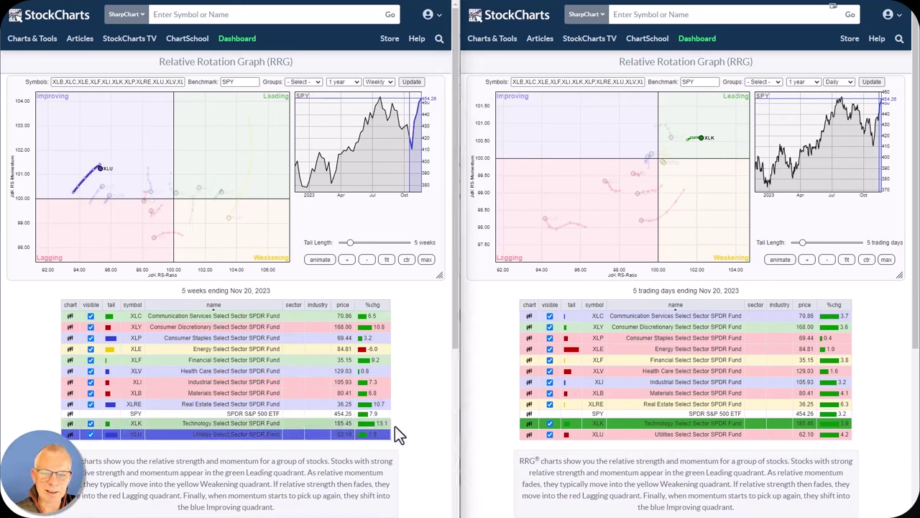
left_click(667, 435)
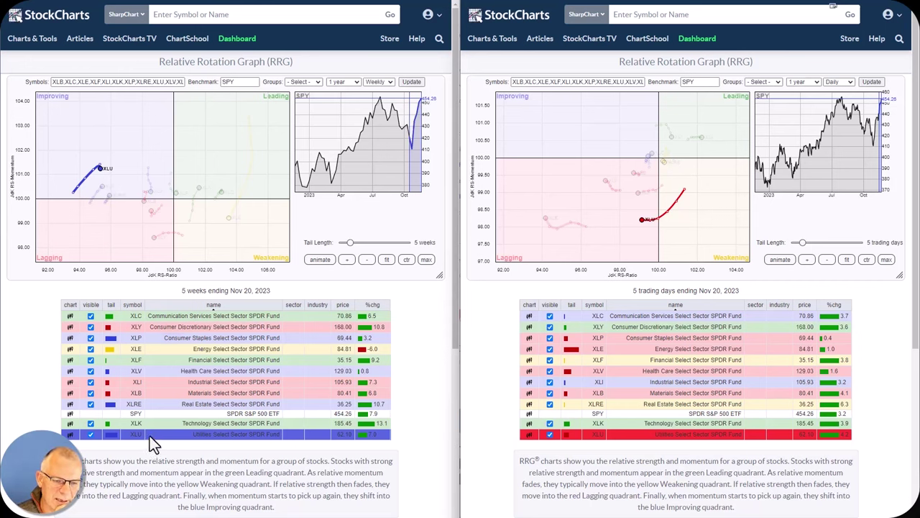
left_click(160, 340)
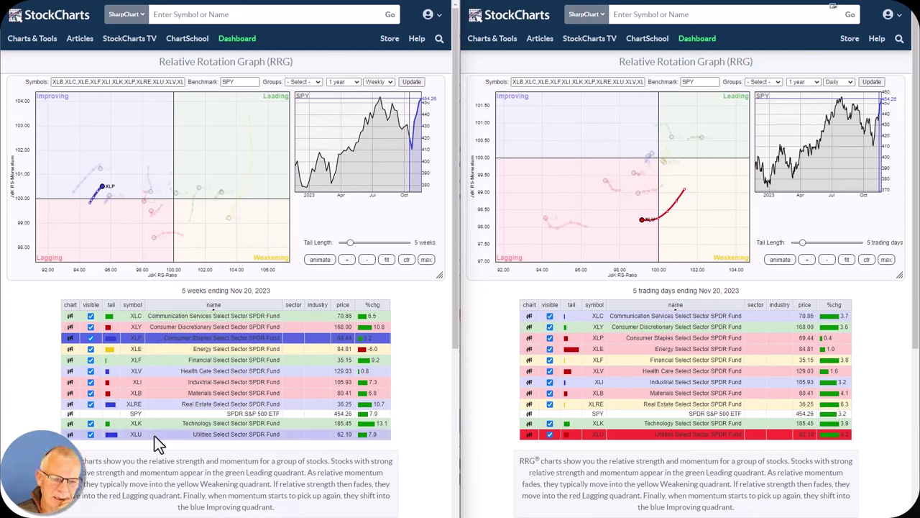
left_click(158, 370)
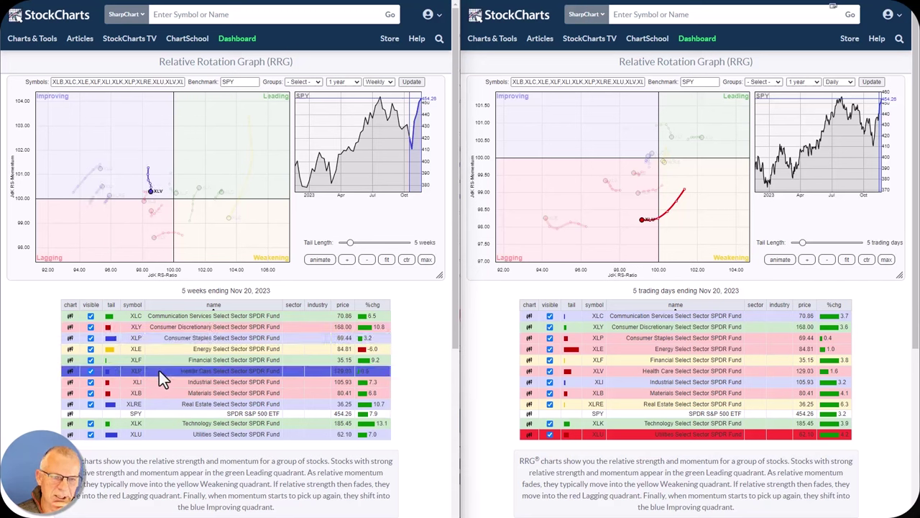
left_click(168, 435)
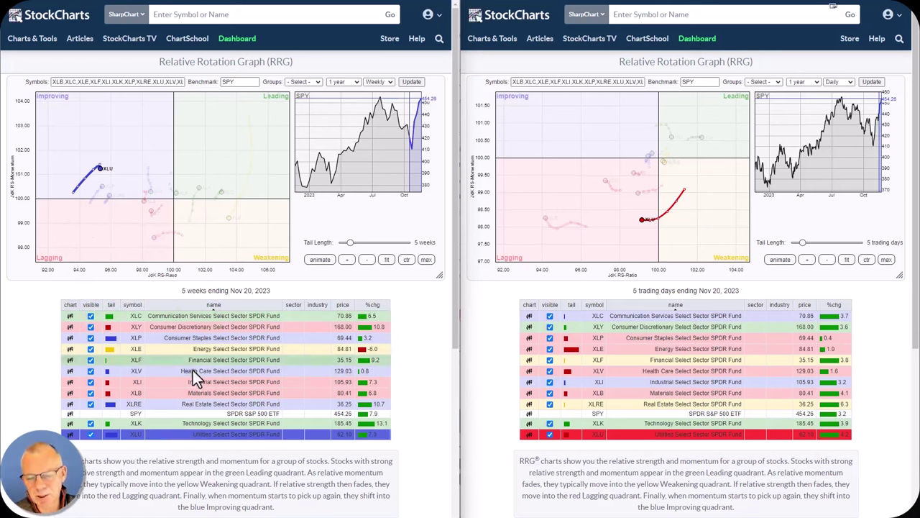
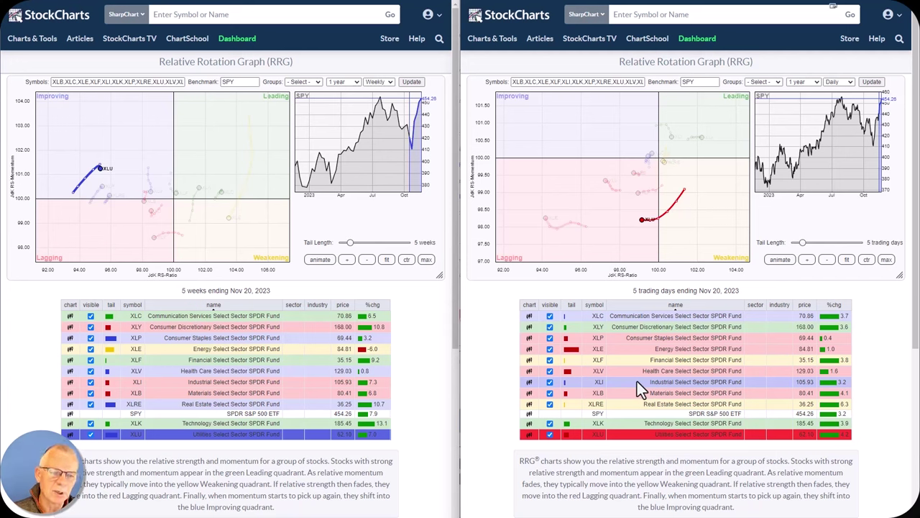
Highlight Consumer Discretionary (XLY) on both the weekly and daily graphs to compare its tails
left_click(207, 327)
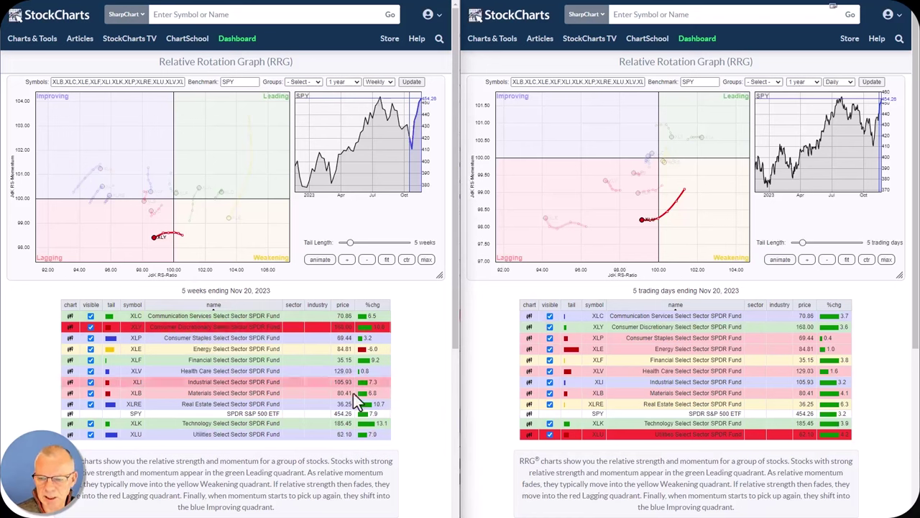
left_click(646, 327)
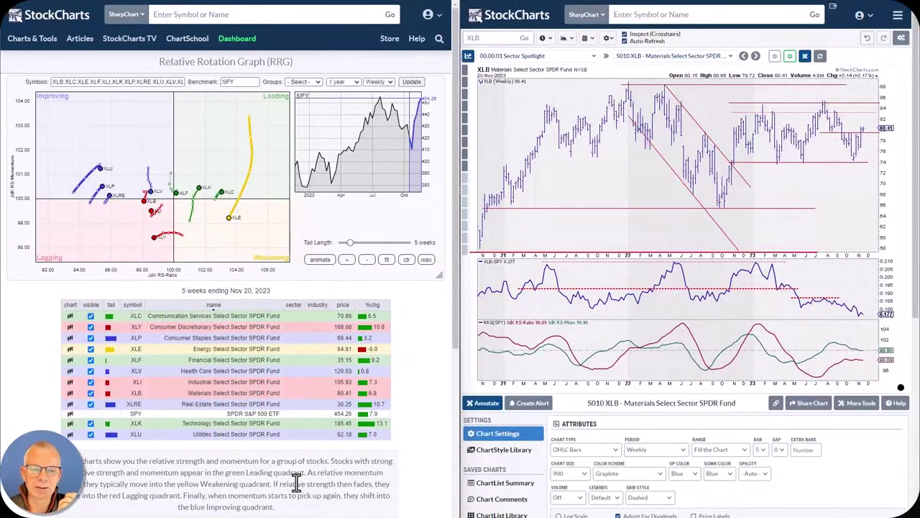
Fit the weekly graph to its tails and highlight Materials (XLB) and Communication Services (XLC) alongside their weekly price charts
left_click(386, 259)
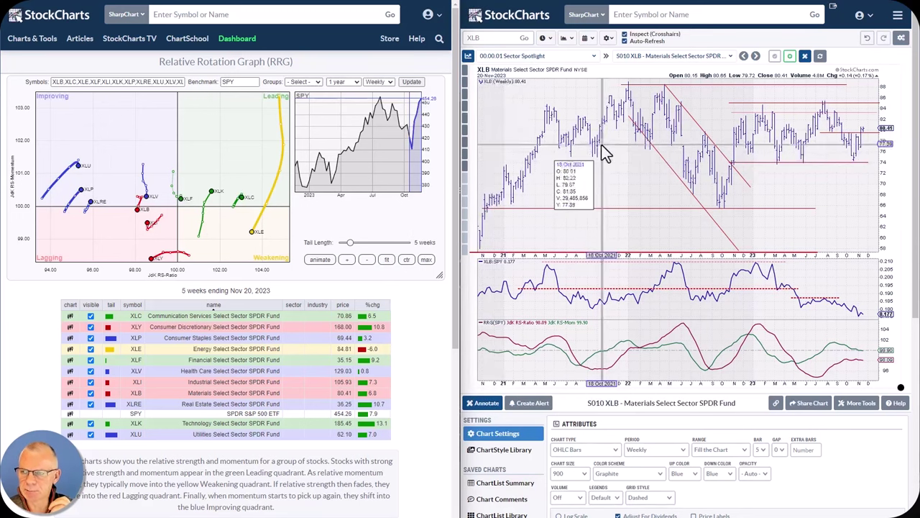
left_click(230, 393)
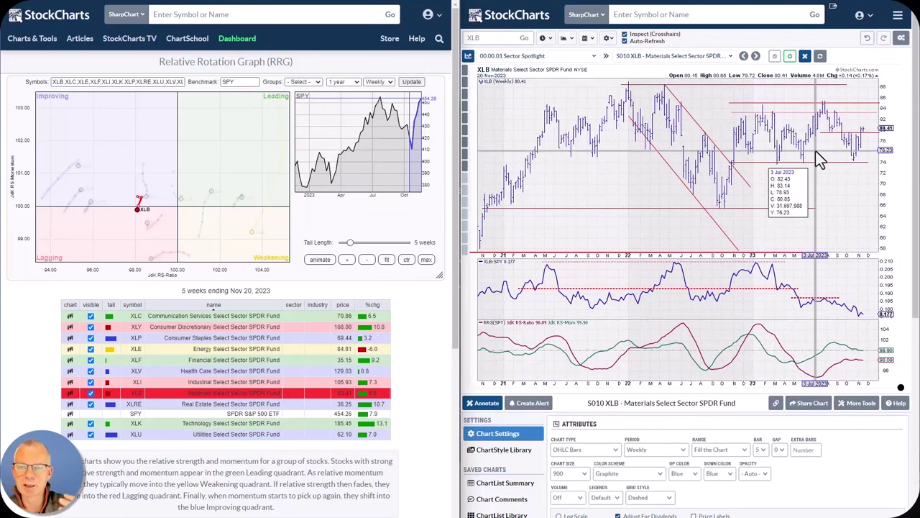
key("Down")
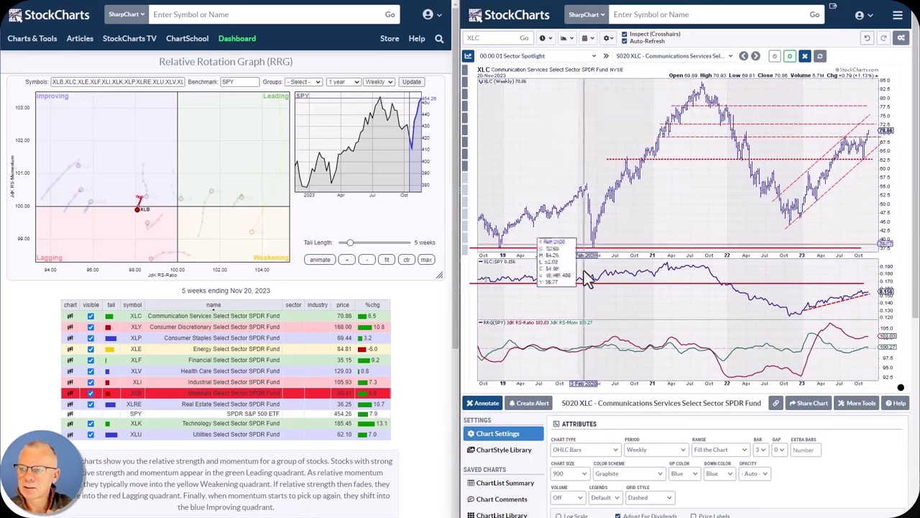
left_click(178, 315)
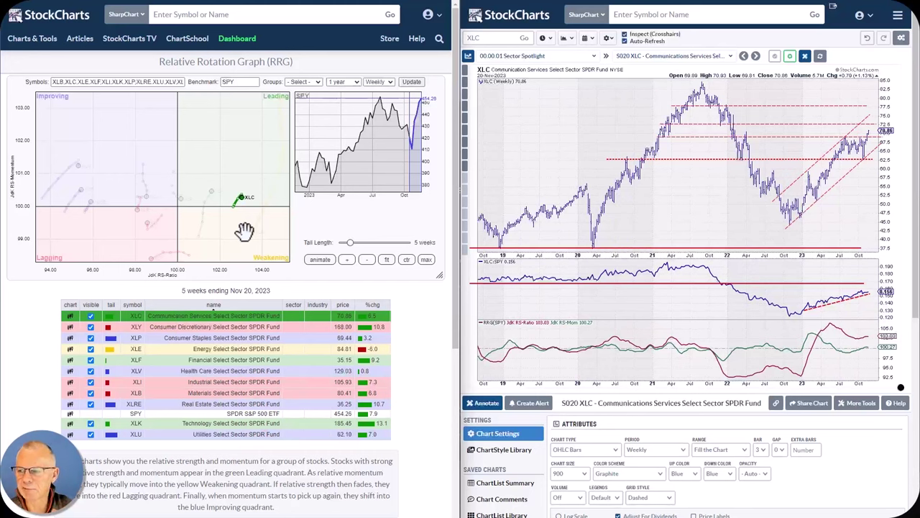
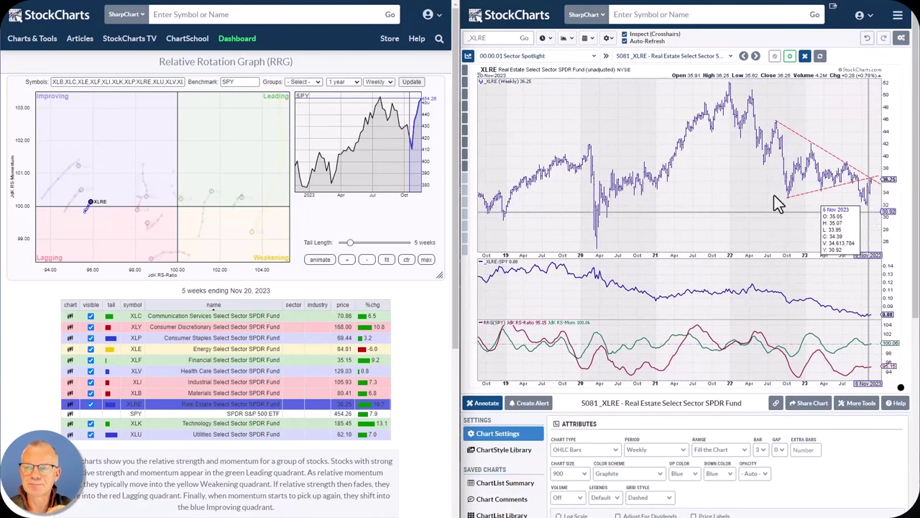
Highlight Consumer Staples (XLP) and Utilities (XLU) on the weekly graph alongside their weekly price charts
left_click(203, 340)
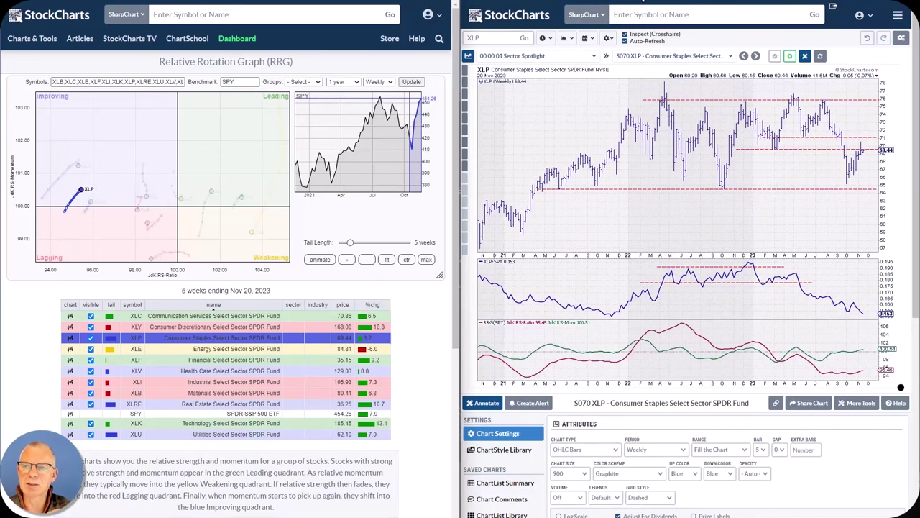
key("Down")
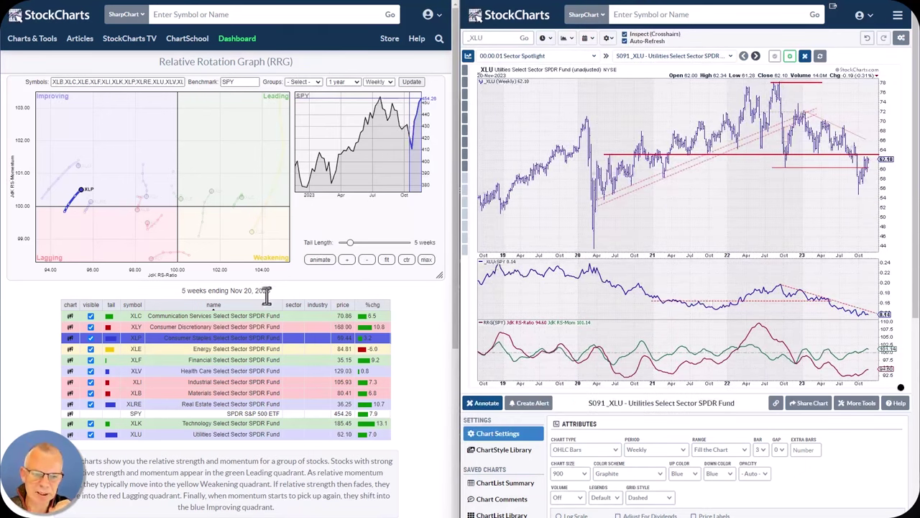
left_click(166, 432)
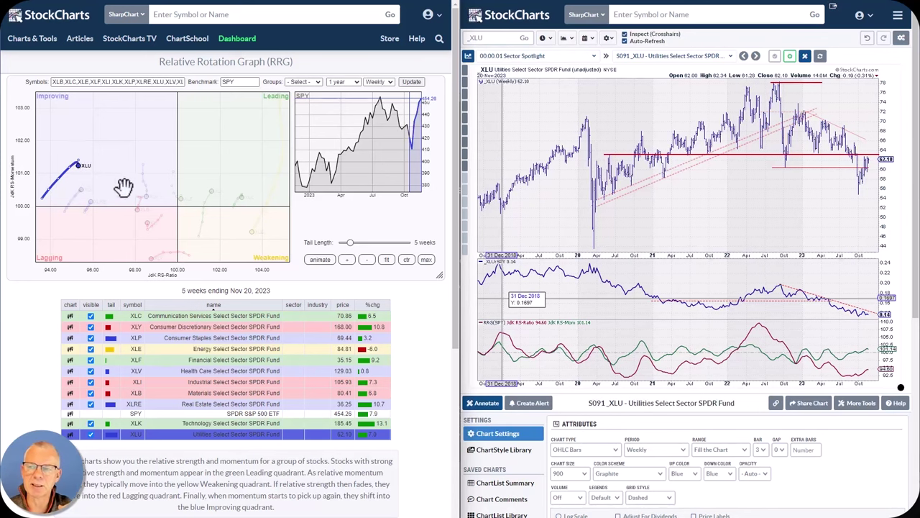
Bring up the Health Care (XLV) price chart and highlight XLV and Technology (XLK) in turn on the weekly graph
key("Down")
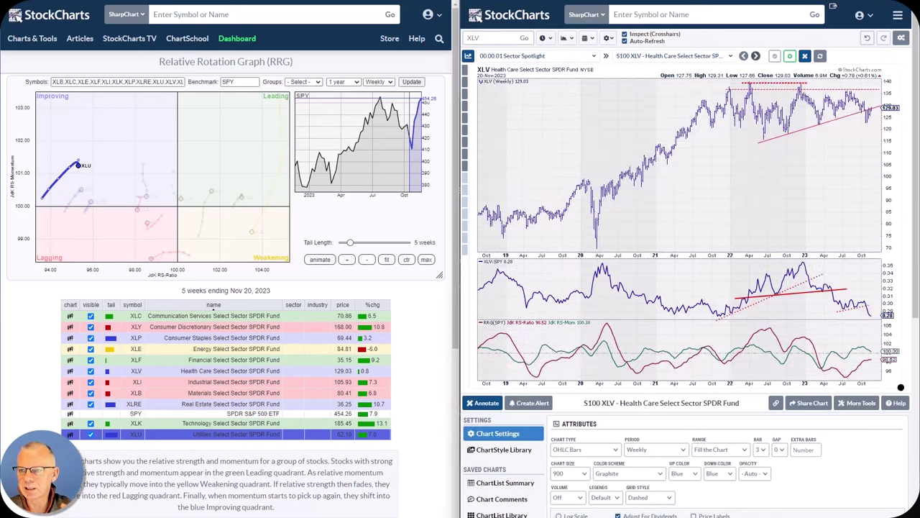
left_click(171, 372)
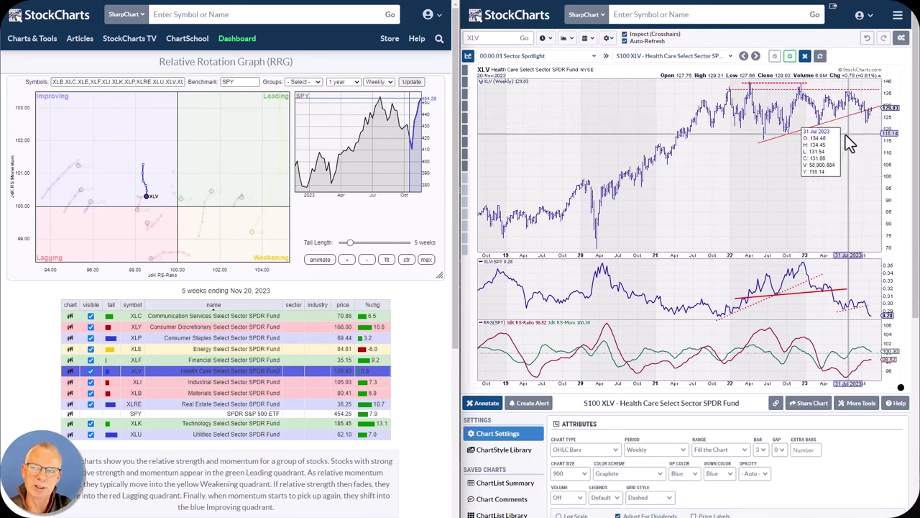
left_click(180, 424)
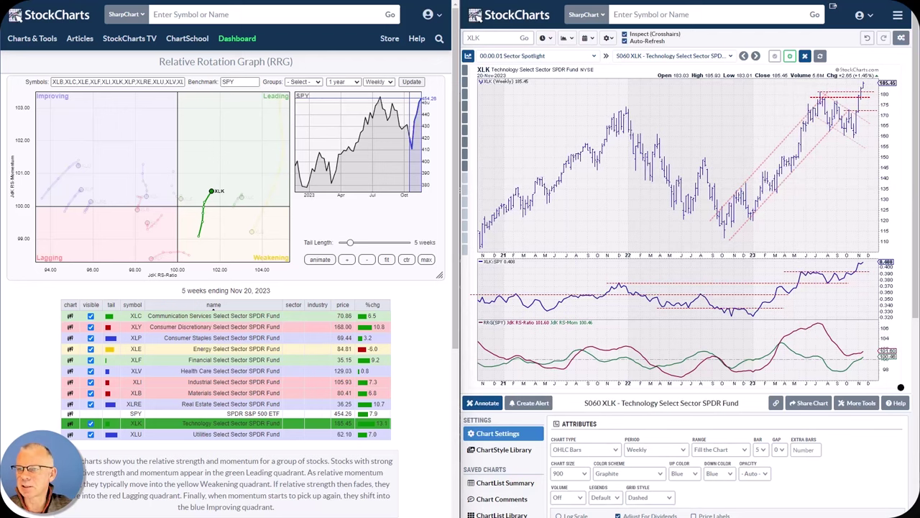
Bring up the Consumer Discretionary (XLY) weekly price chart and highlight XLY on the weekly graph
left_click(803, 56)
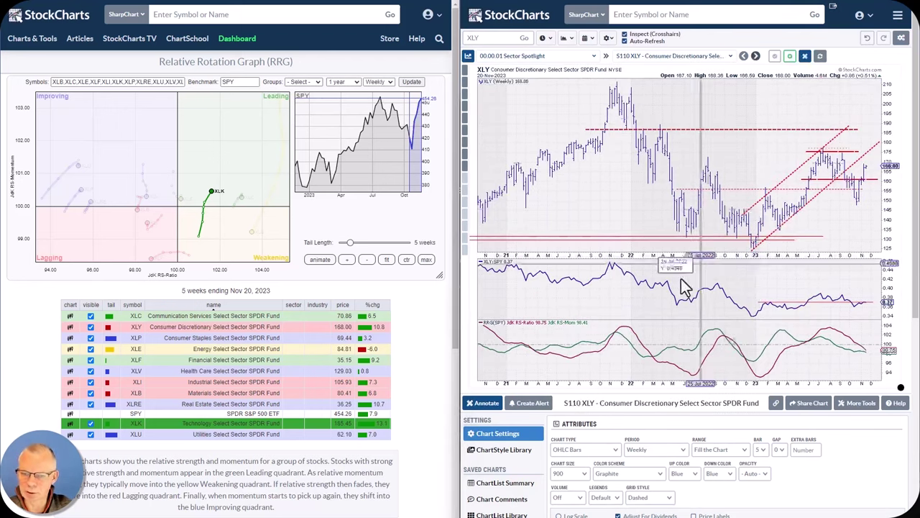
left_click(180, 328)
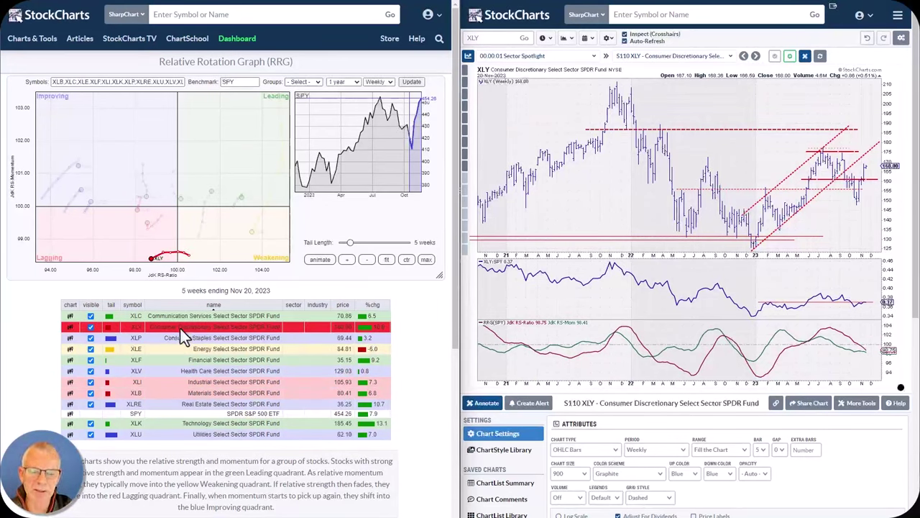